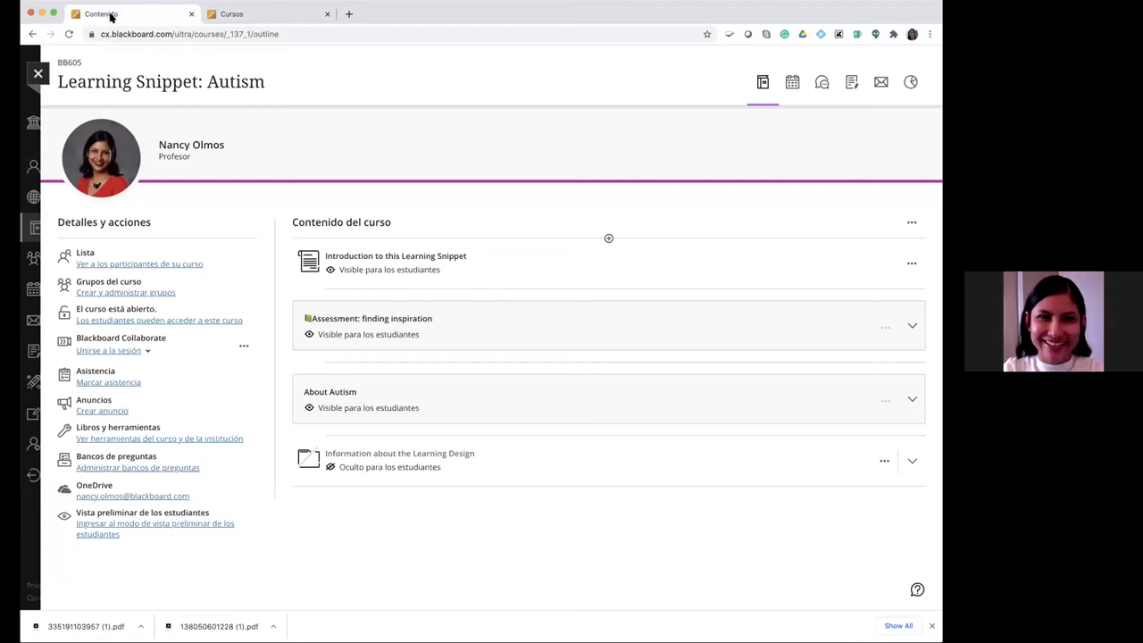
Open the I Love HTML course from the Blackboard favorite courses
click(224, 15)
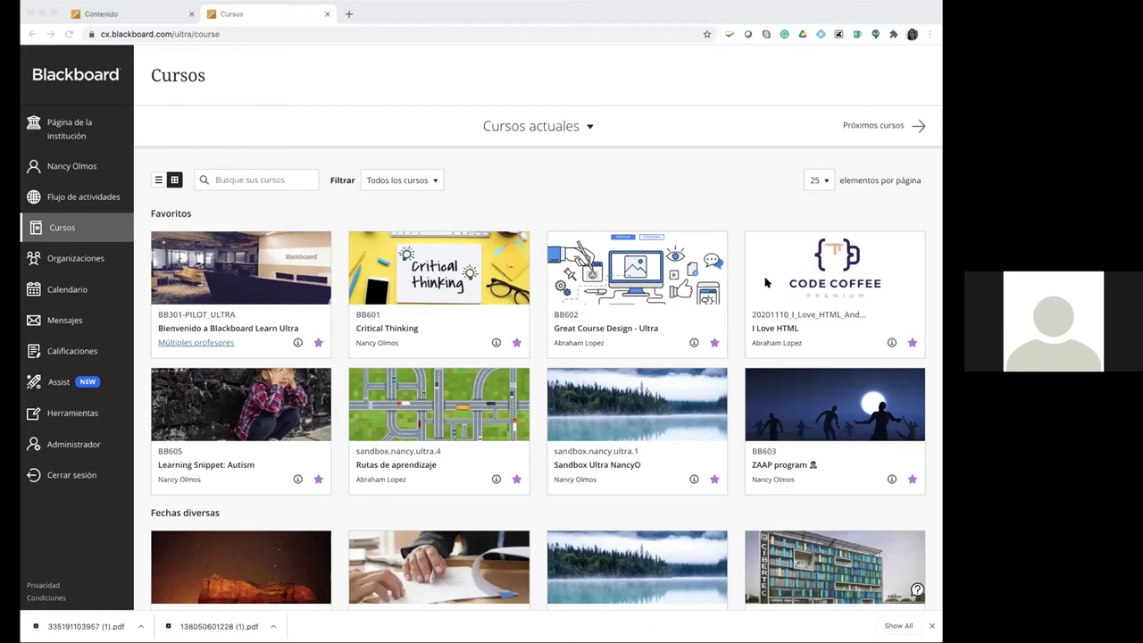
click(788, 291)
click(788, 292)
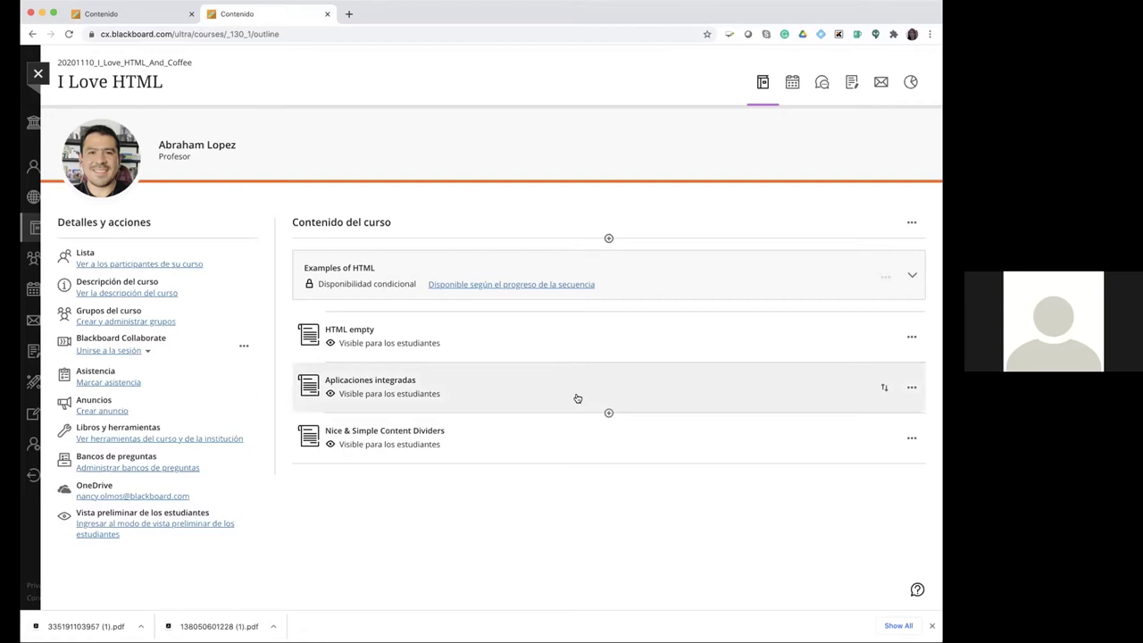
Search Google for nearpod in a new browser tab and open the Nearpod lesson library
click(350, 17)
text(nearpod)
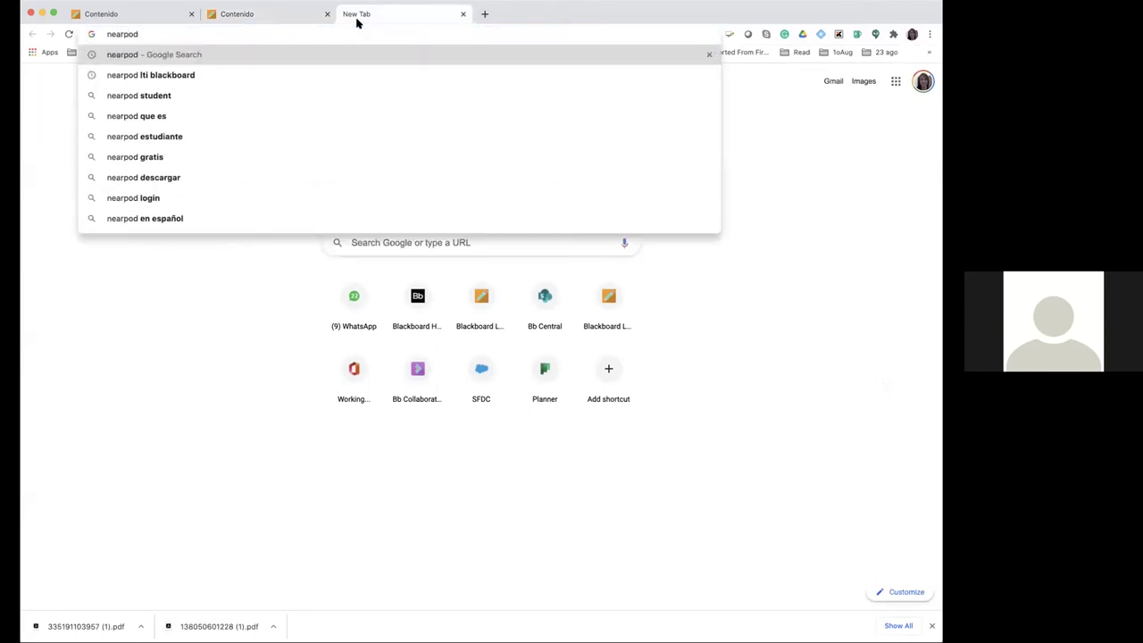
key(Return)
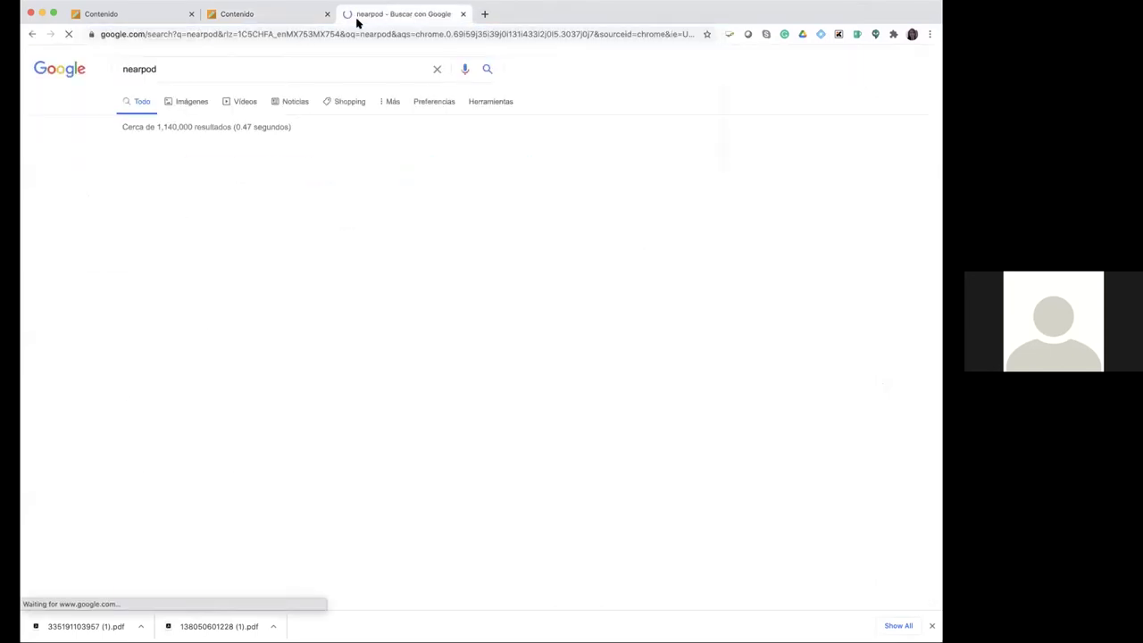
click(259, 165)
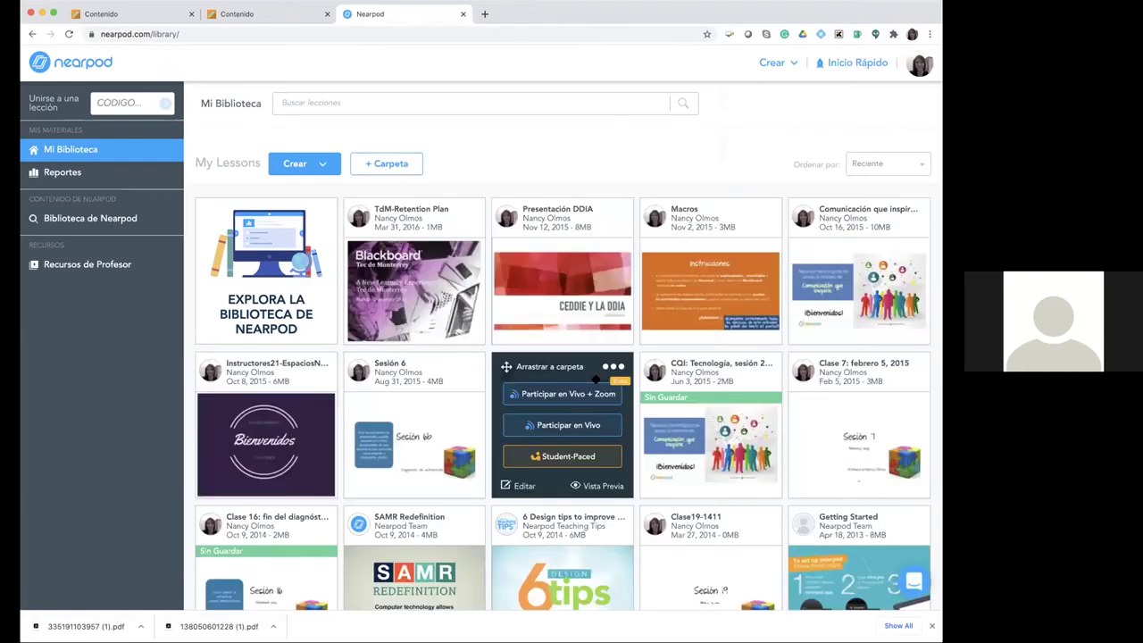
Copy the preview-only link of the SAMR Redefinition lesson from its options for sharing with teachers
scroll(593, 243, down, 1)
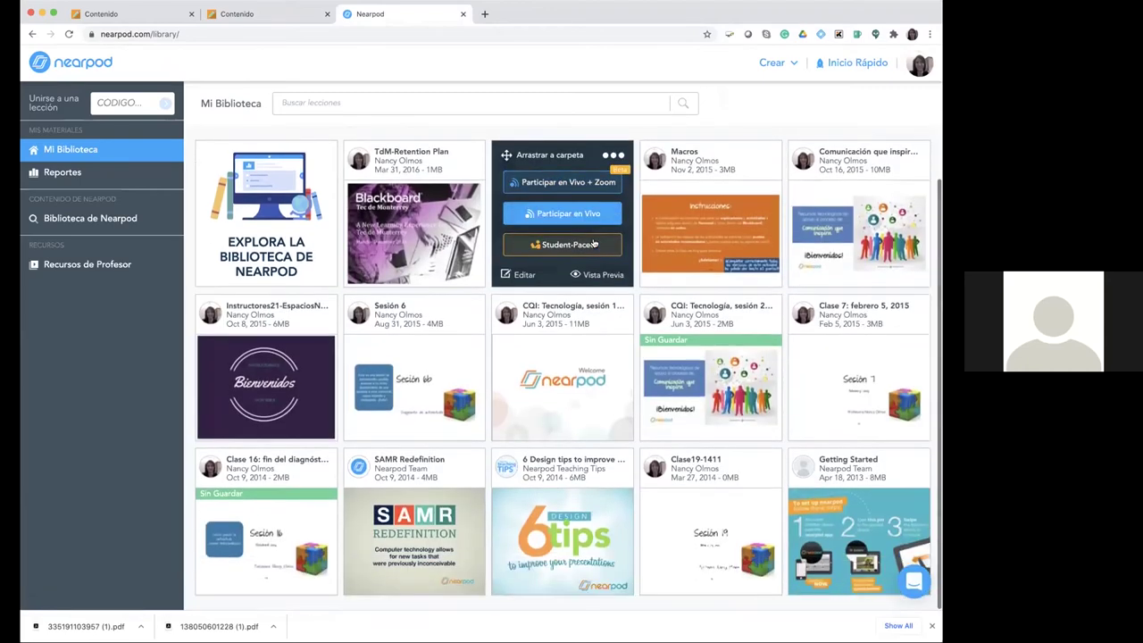
mouse_move(452, 527)
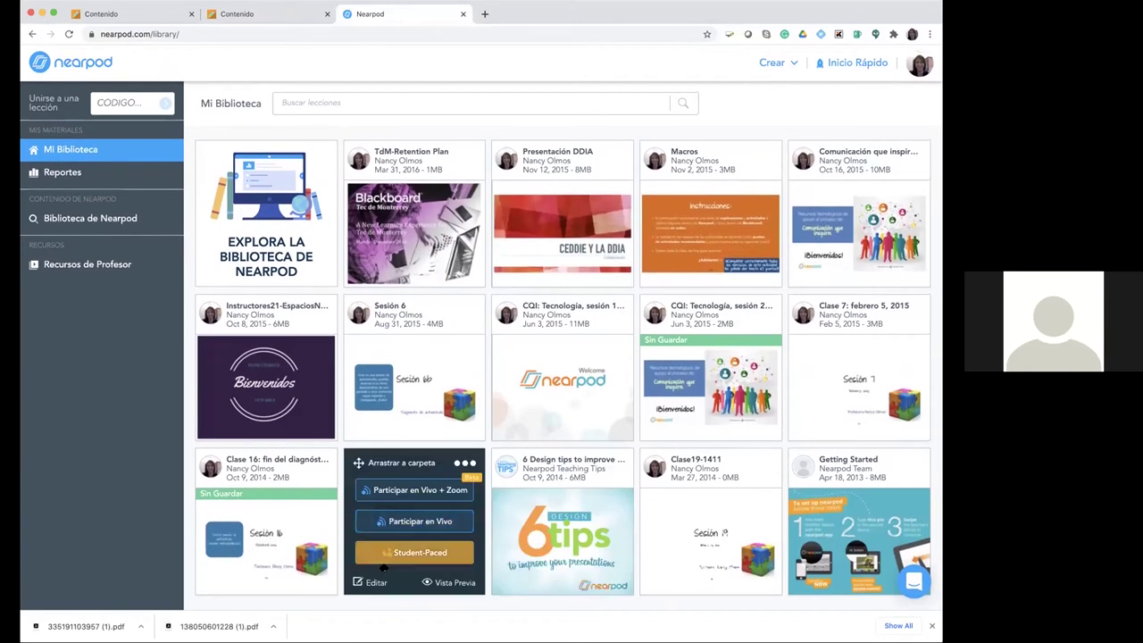
click(467, 462)
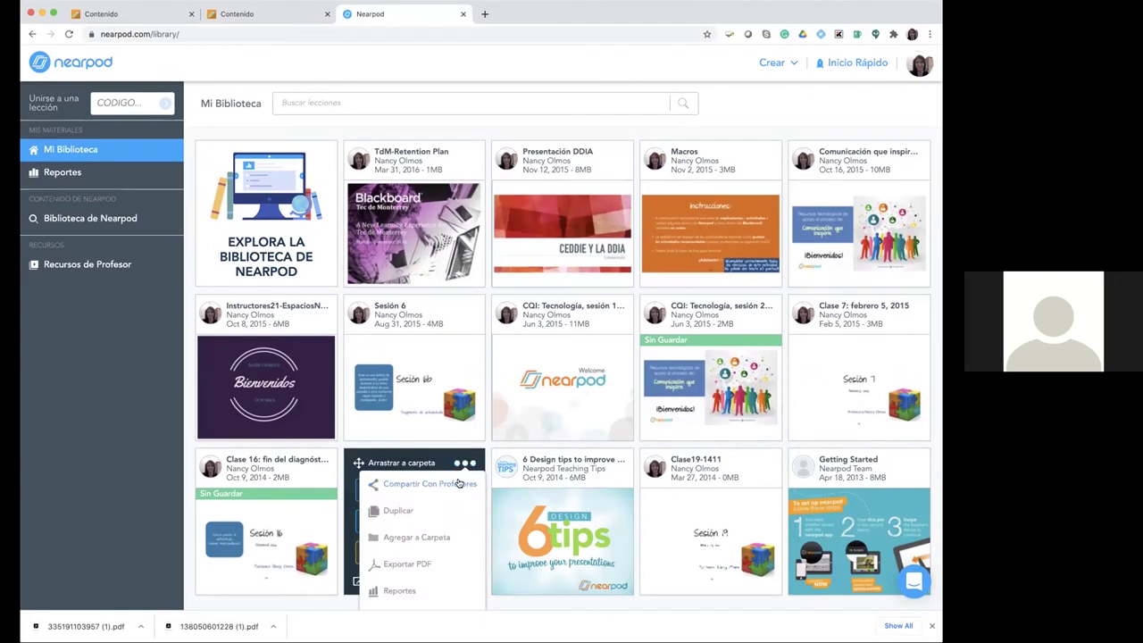
scroll(458, 482, down, 1)
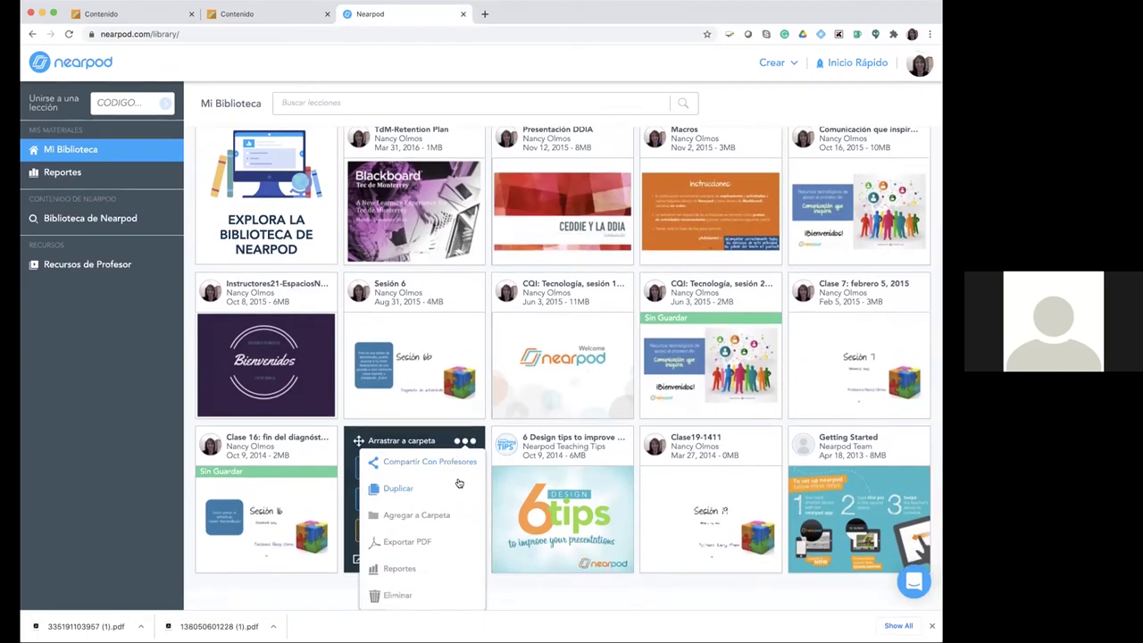
click(456, 462)
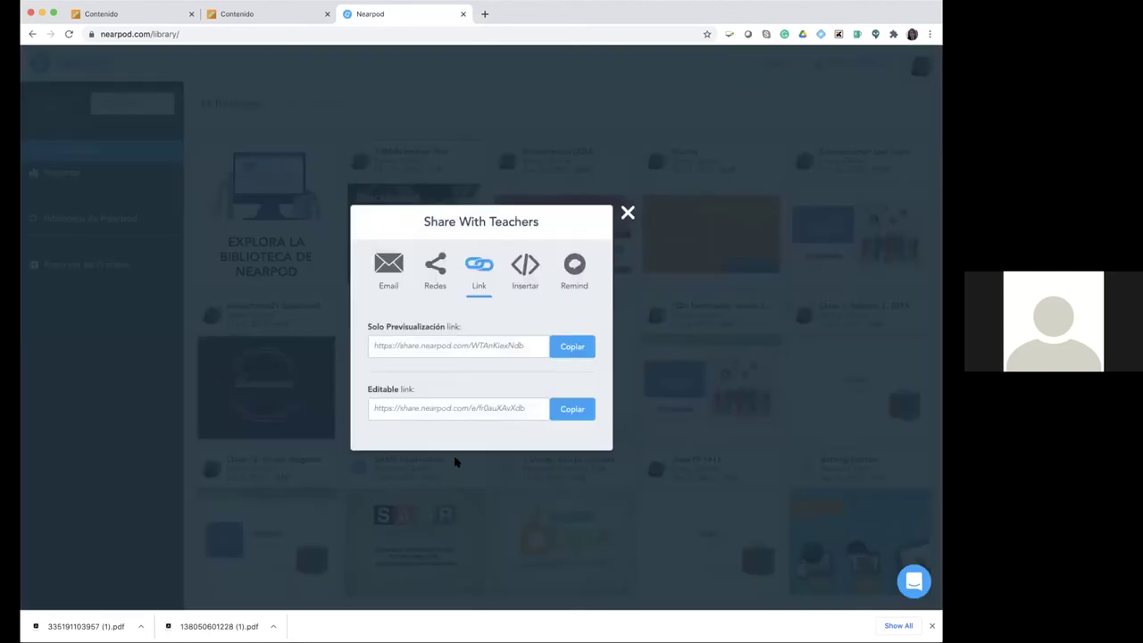
click(586, 355)
click(569, 349)
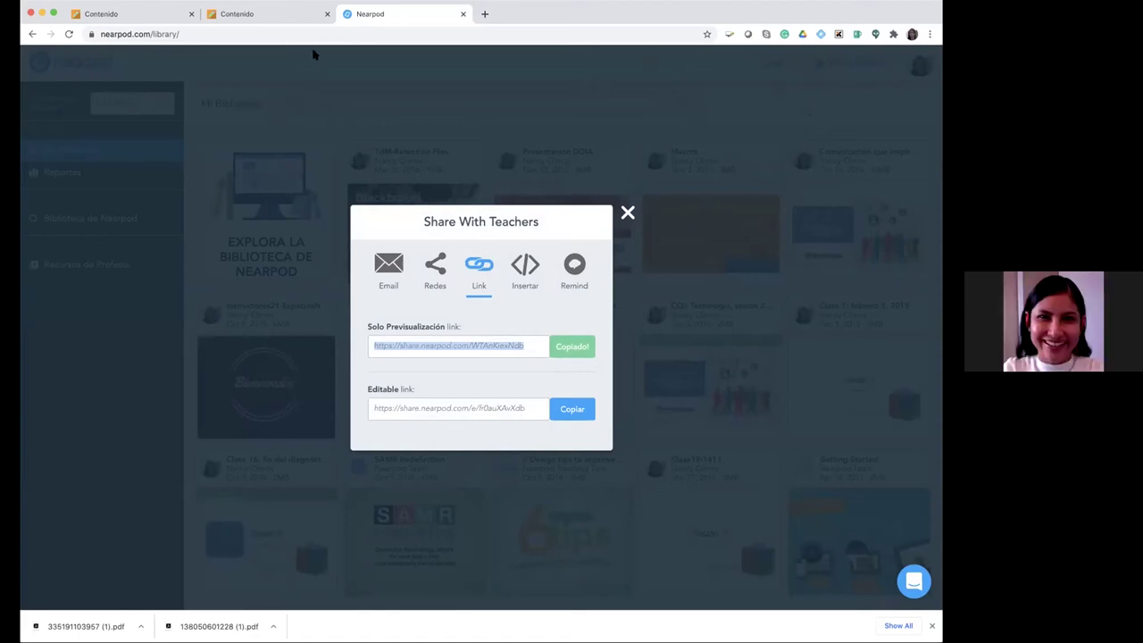
Close the I Love HTML course in Blackboard and switch back to Nearpod
click(264, 16)
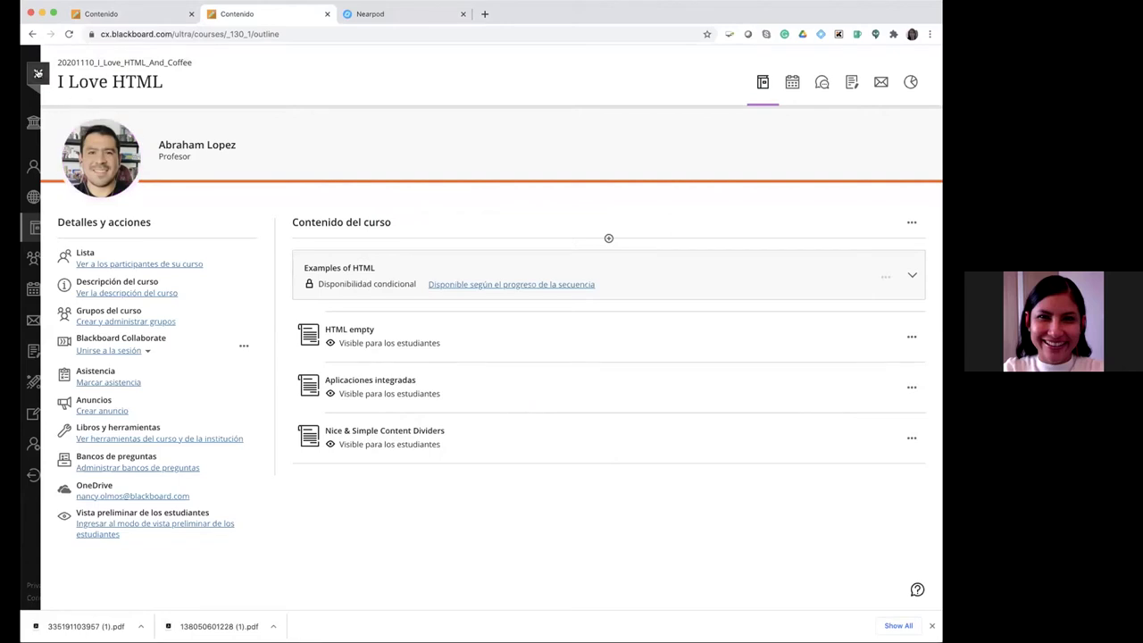
click(37, 73)
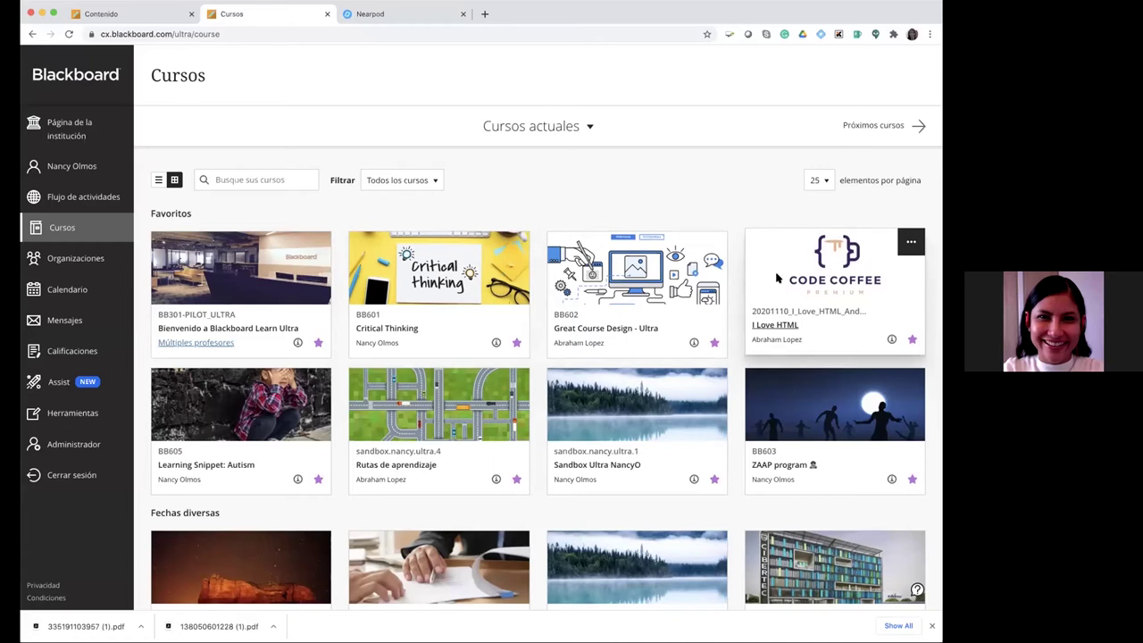
click(399, 14)
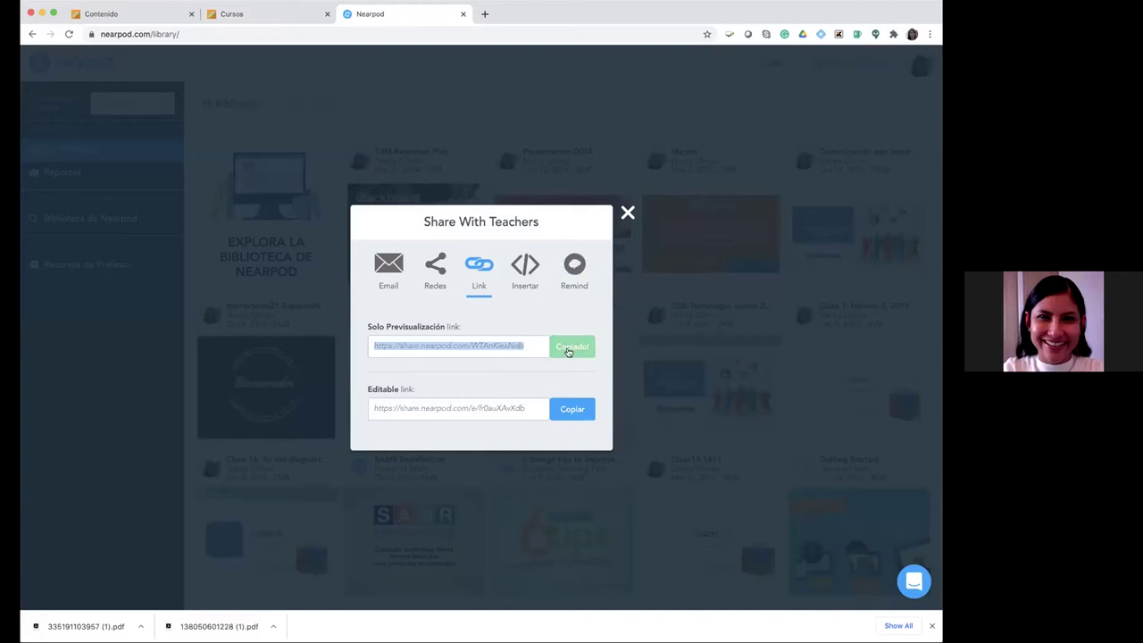
Close the teacher sharing dialog and copy the Student-Paced link for the SAMR Redefinition lesson
click(628, 215)
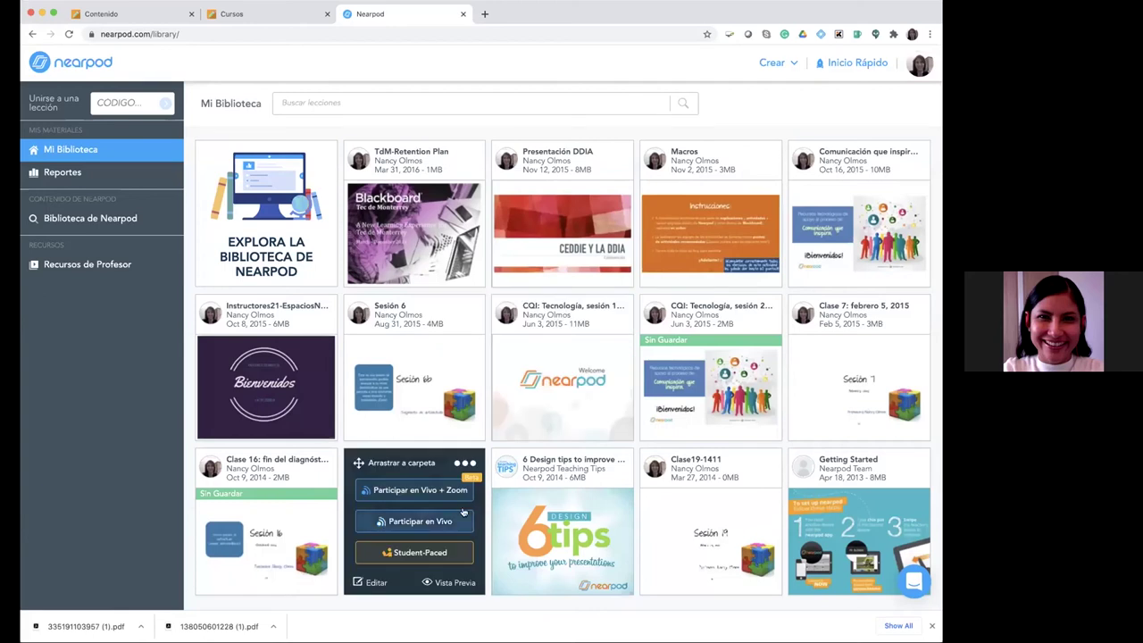
click(449, 554)
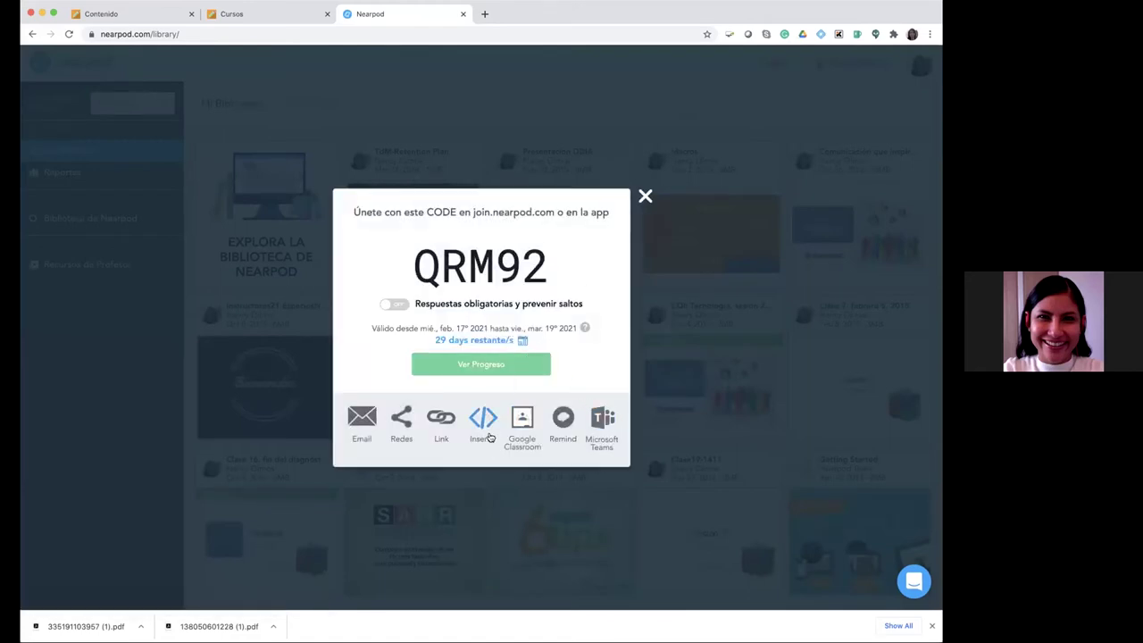
click(443, 418)
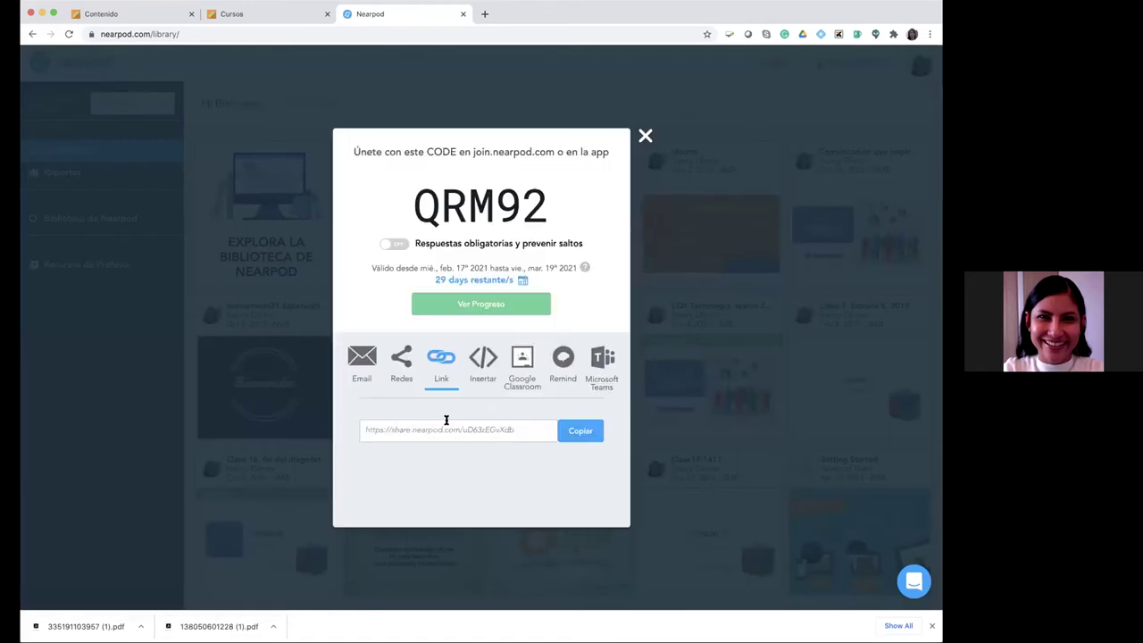
click(580, 439)
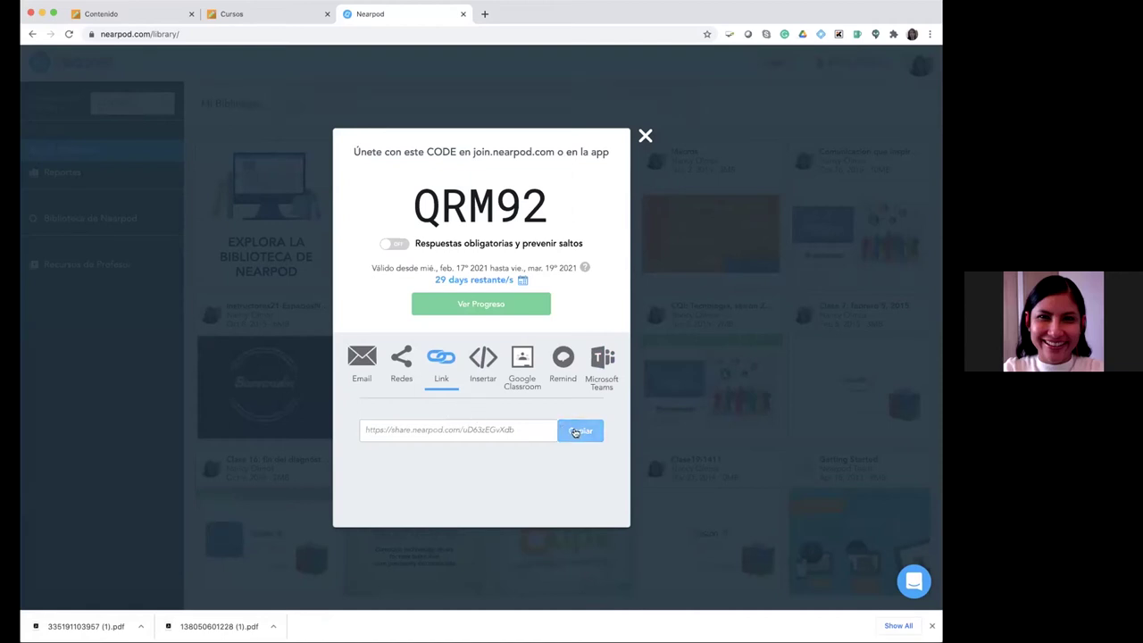
click(575, 432)
click(646, 139)
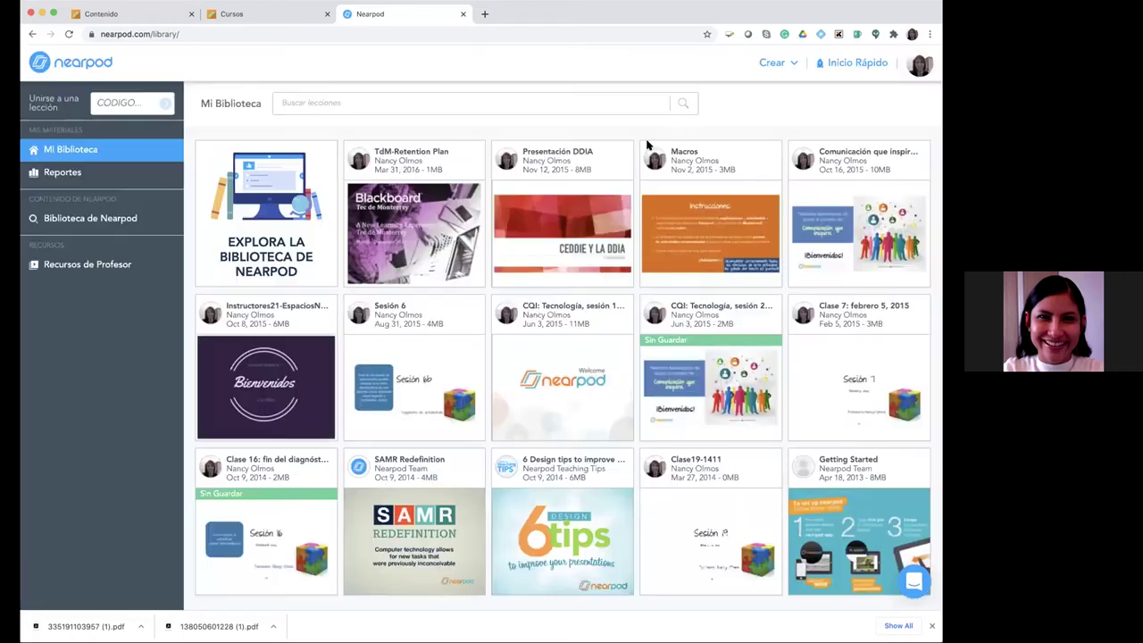
Switch to Blackboard and open the I Love HTML course, highlighting its Contenido del curso heading
click(241, 7)
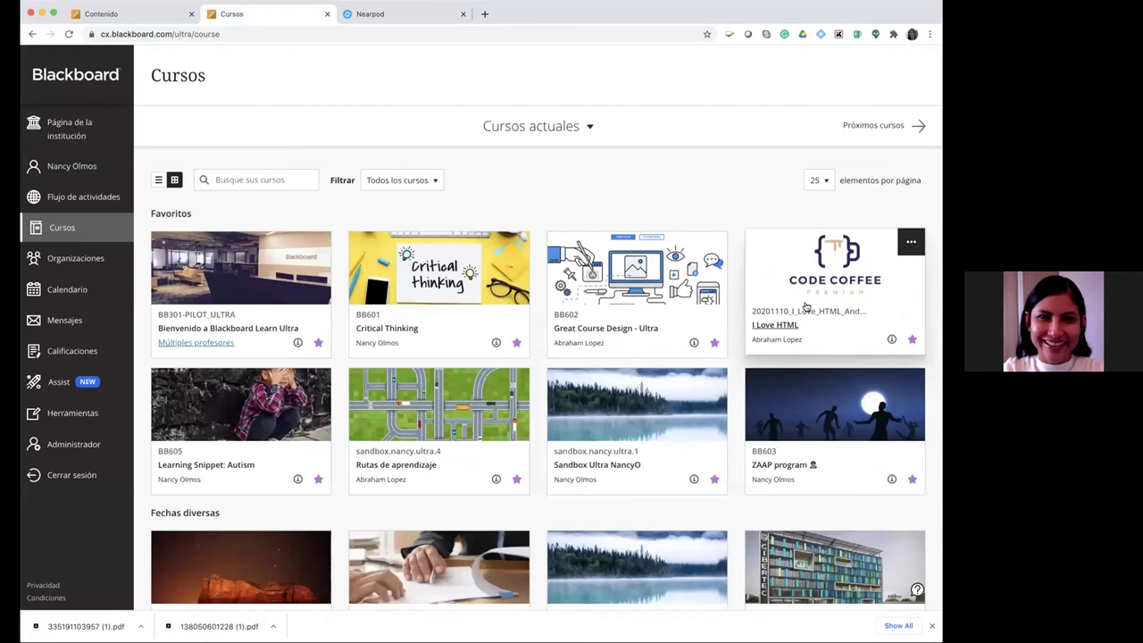
click(803, 319)
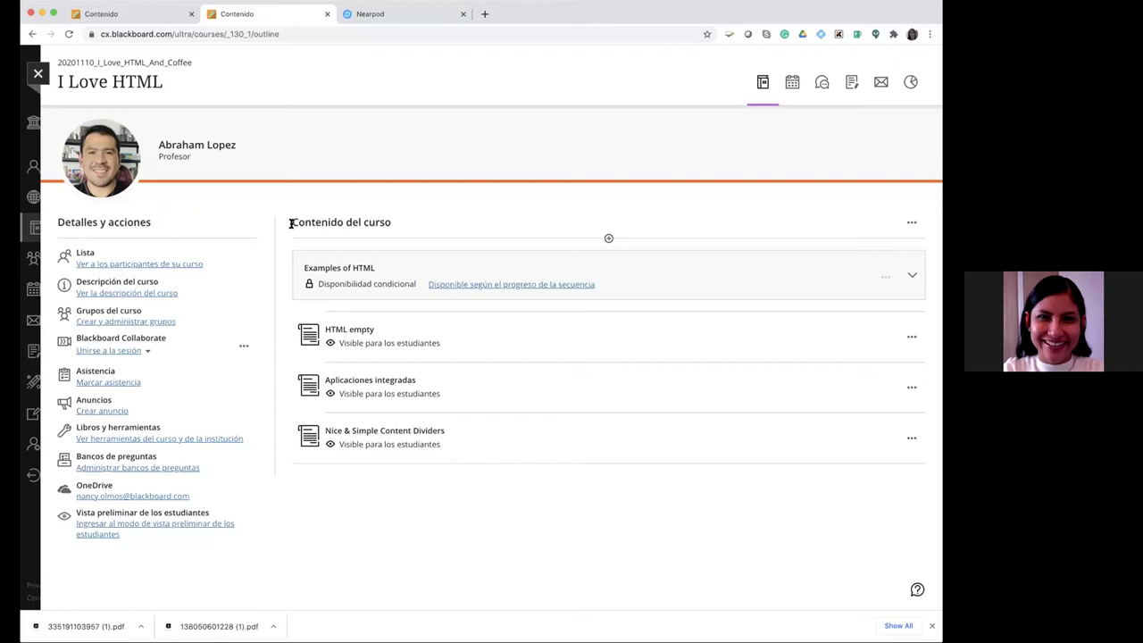
triple_click(327, 222)
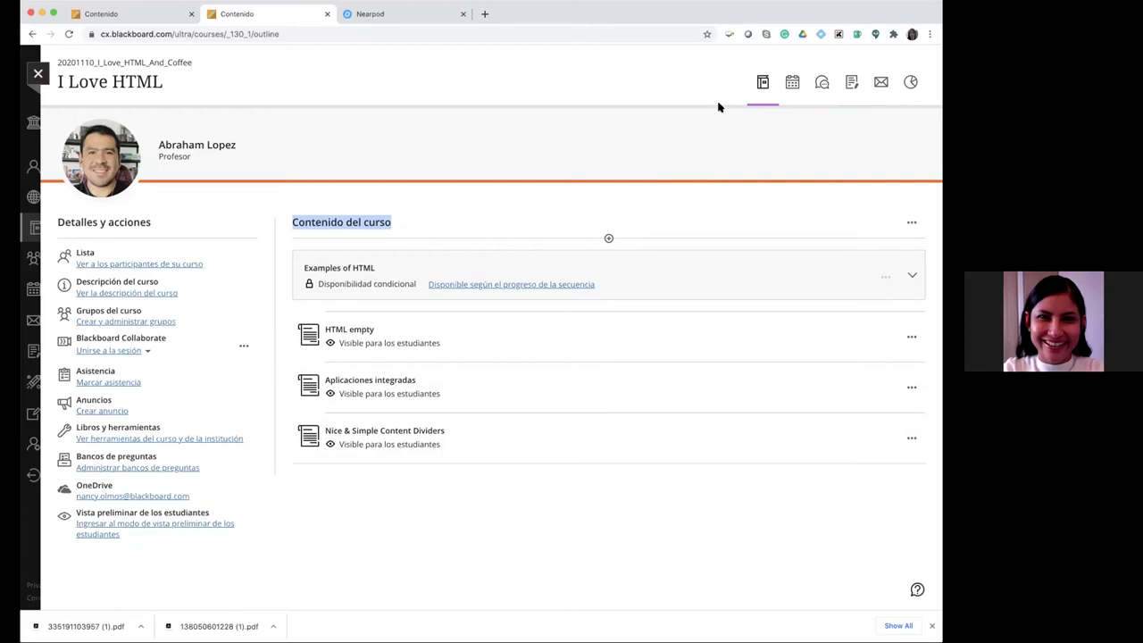
View the course calendar by month and check its list of due dates
click(792, 82)
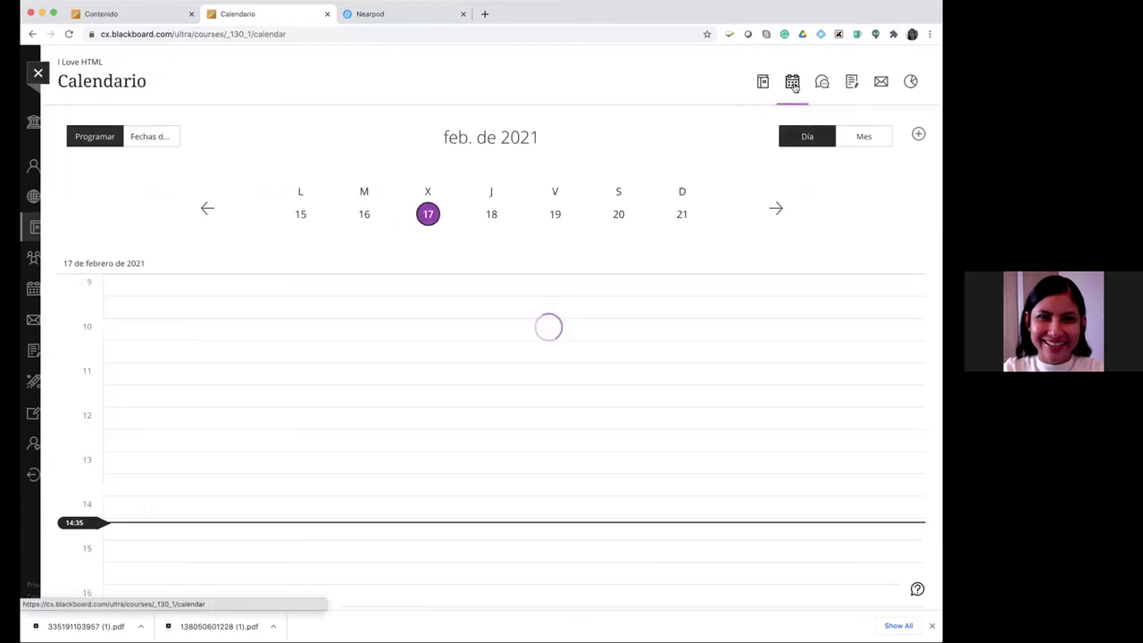
click(862, 136)
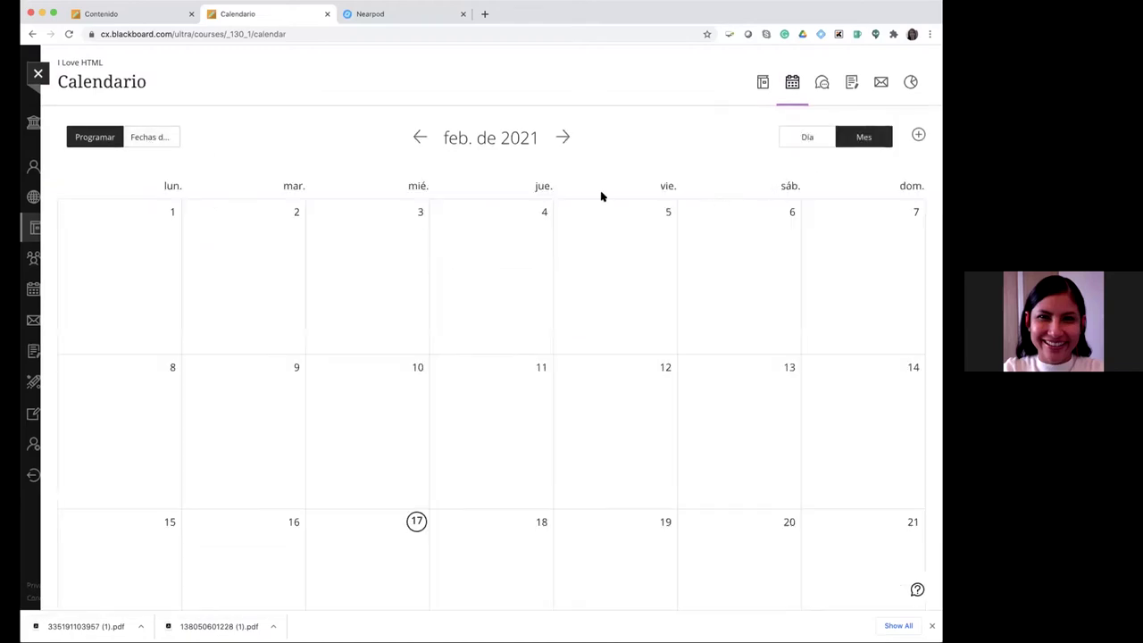
click(149, 139)
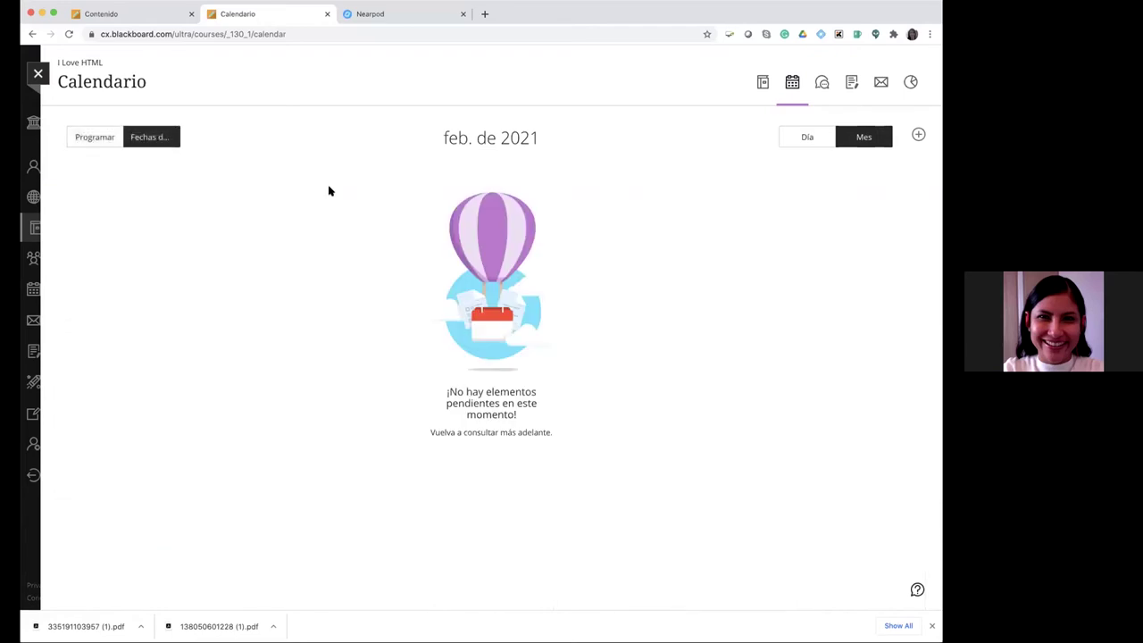
Look through the course's Debates page and gradebook, ending back on the course content
click(822, 83)
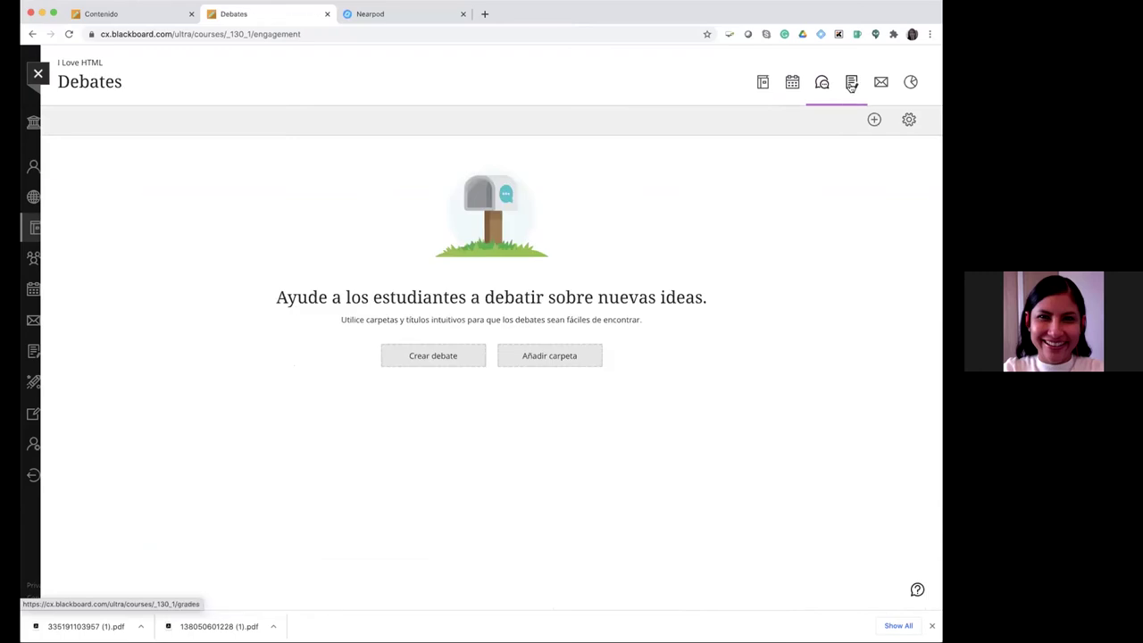
click(851, 83)
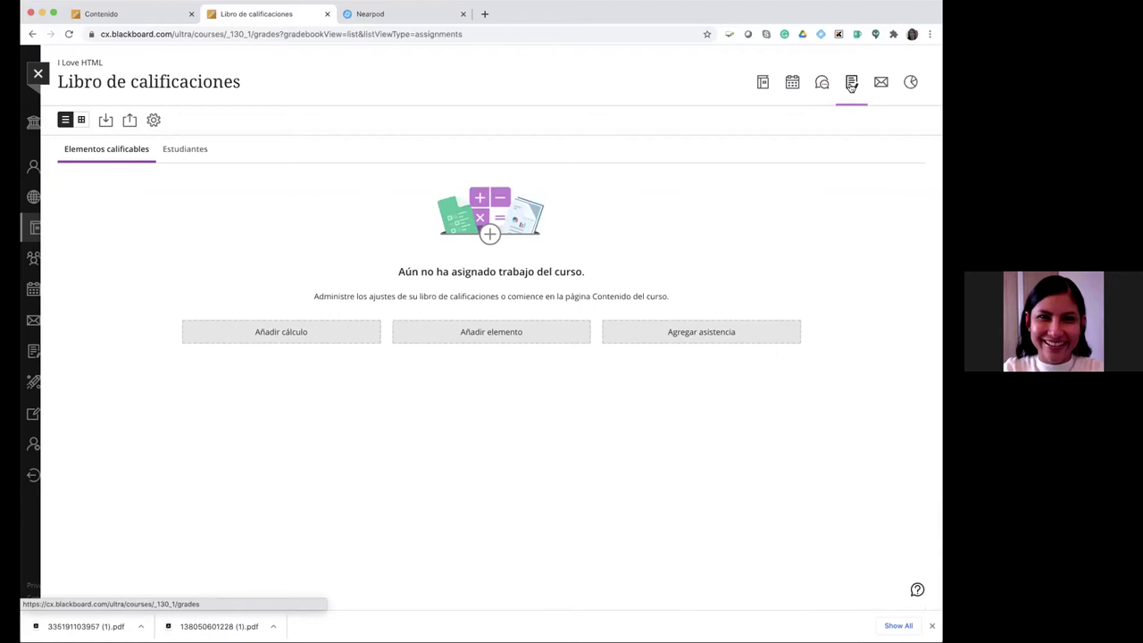
click(878, 89)
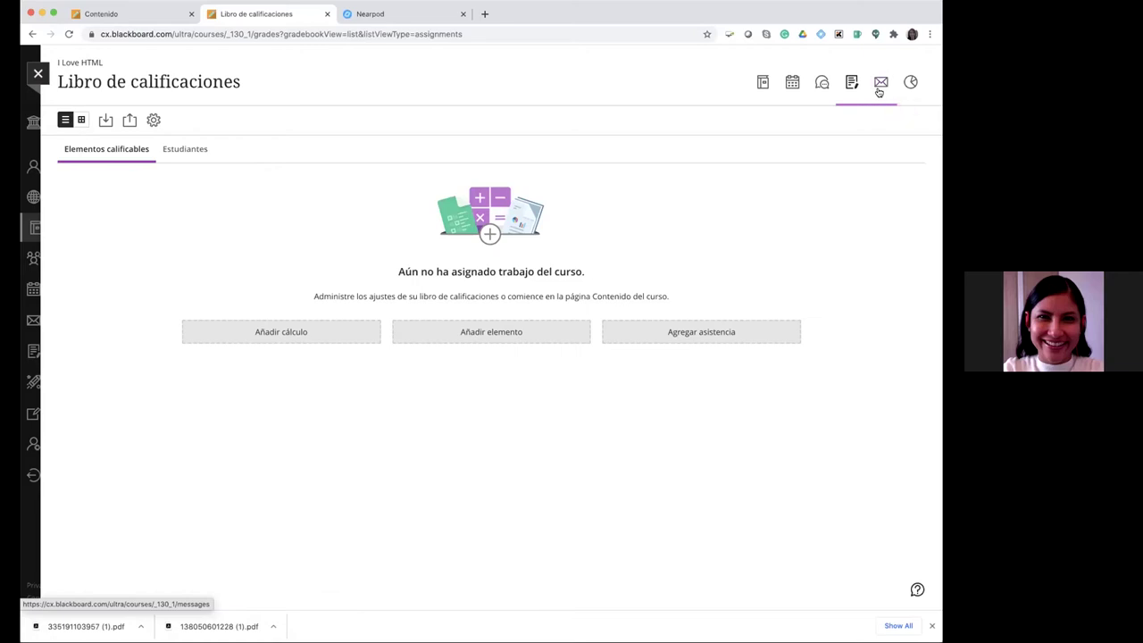
click(761, 83)
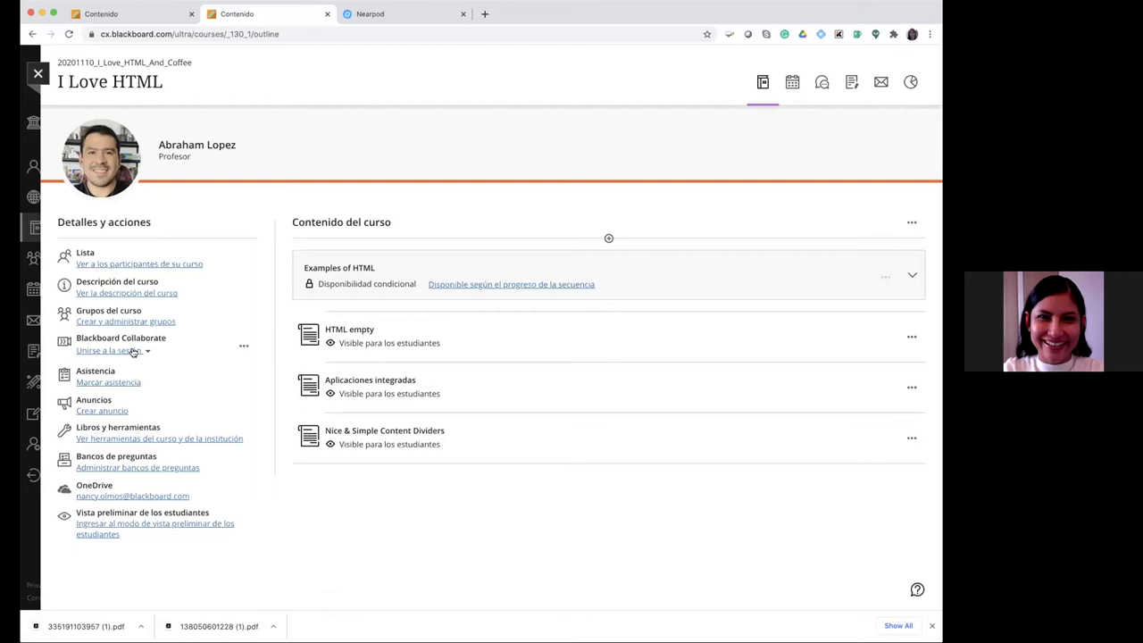
View the Aplicaciones integradas document and enter the course's student preview mode, dismissing the Assist introduction
click(493, 386)
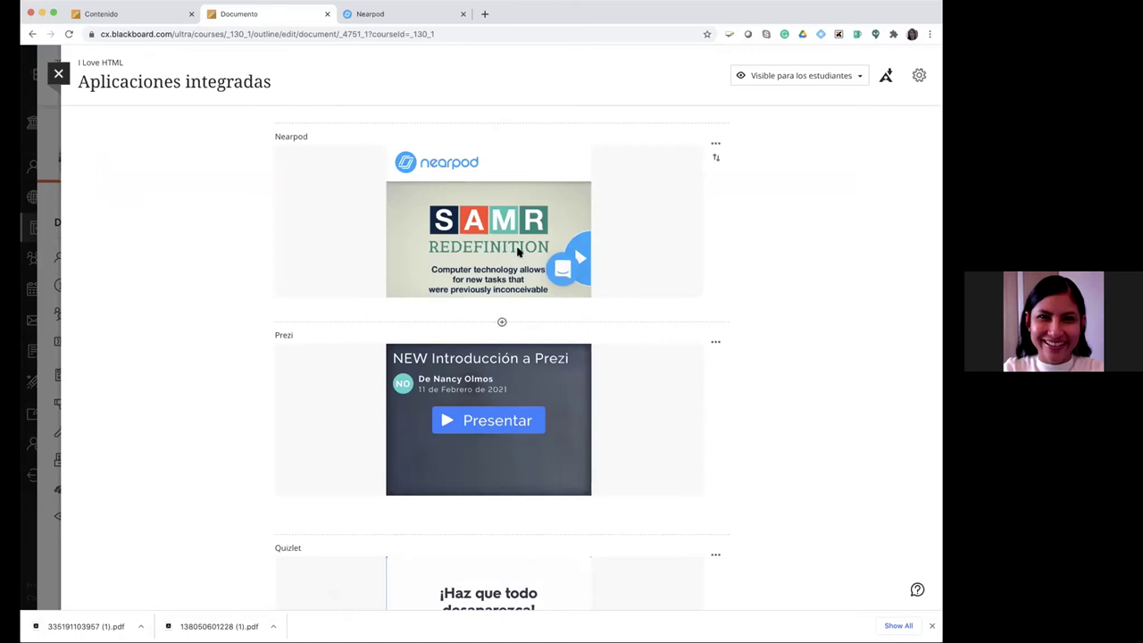
click(59, 73)
click(155, 523)
click(518, 259)
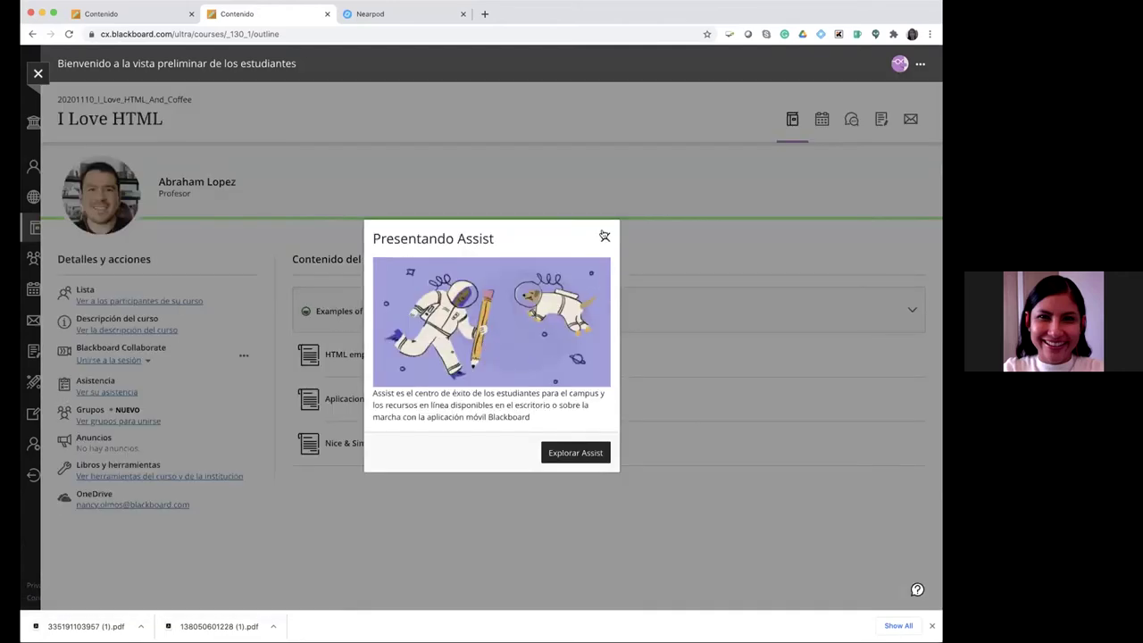
click(603, 236)
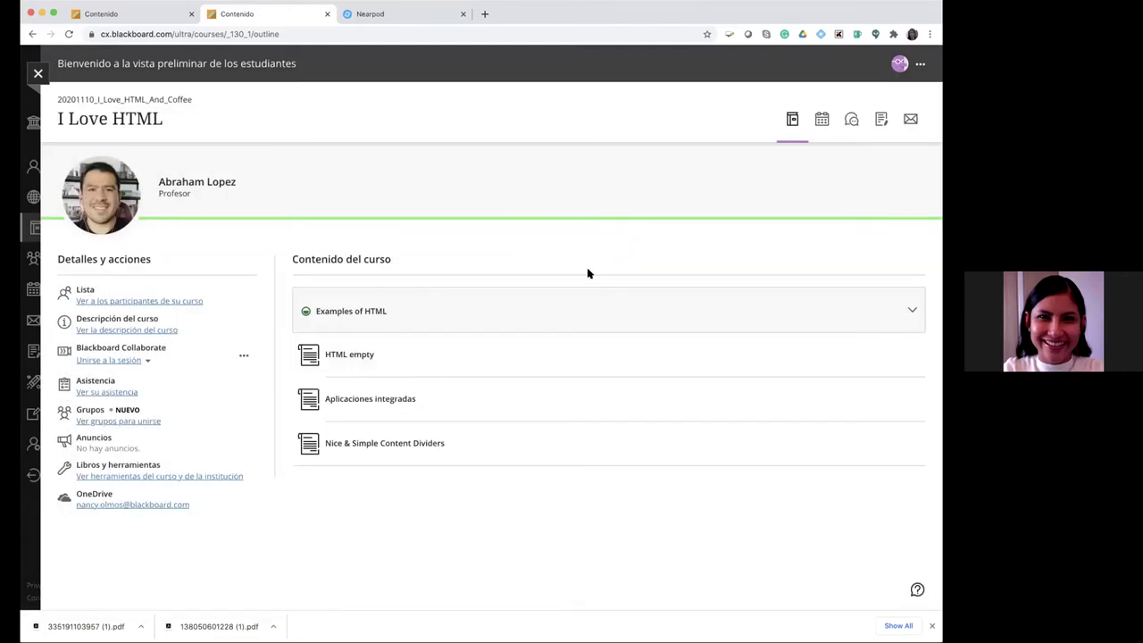
Open Aplicaciones integradas as a student and advance through the slides of the embedded Nearpod presentation
click(402, 397)
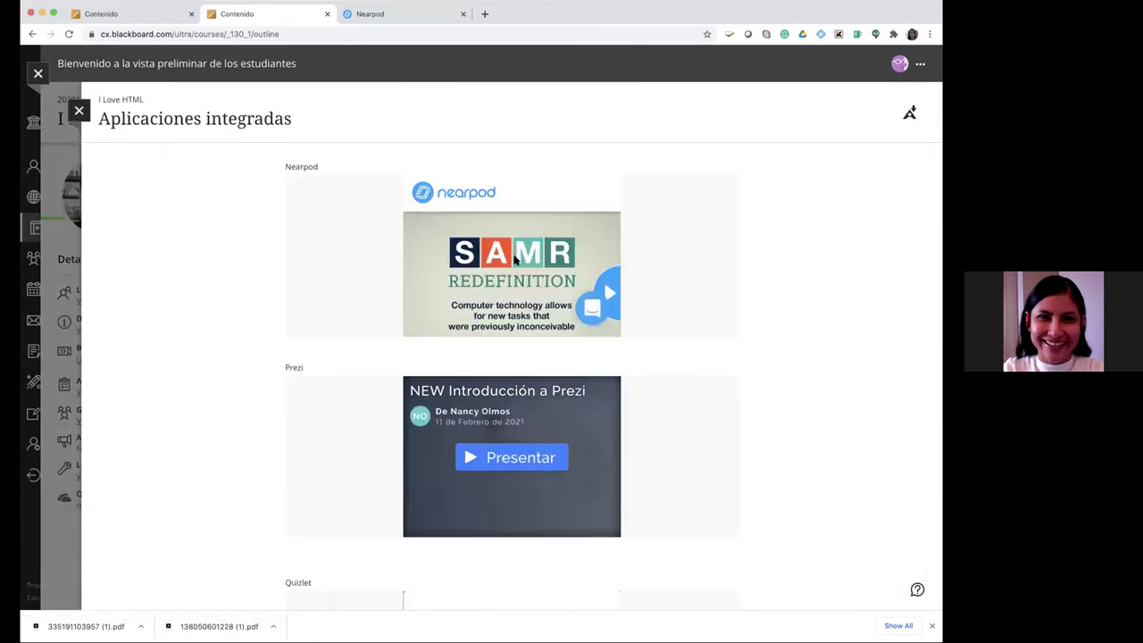
click(607, 283)
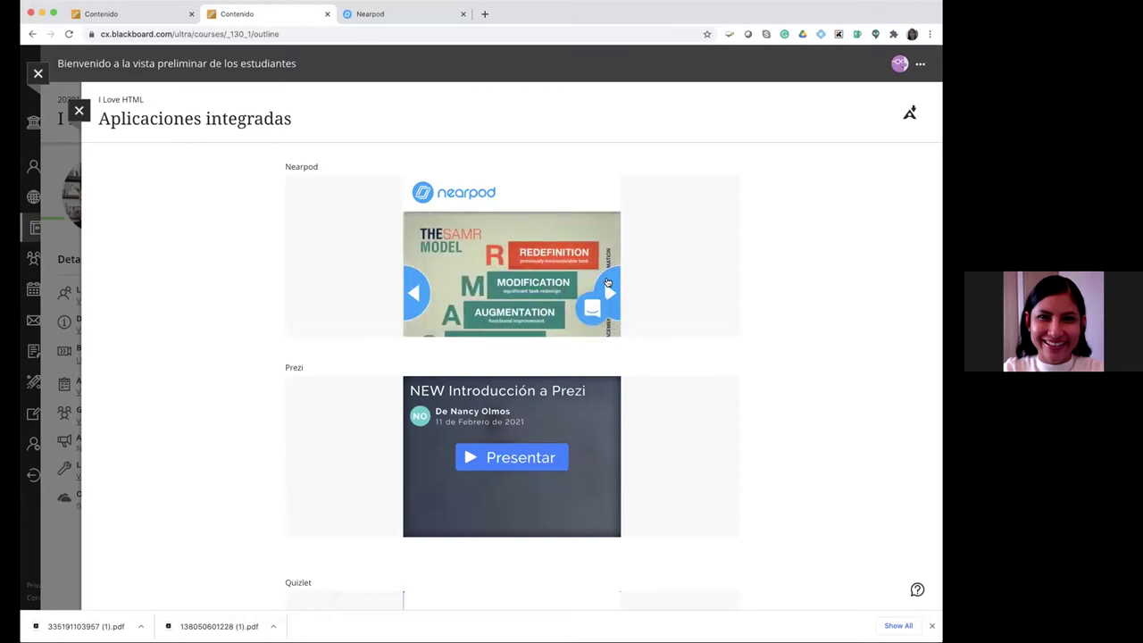
click(607, 283)
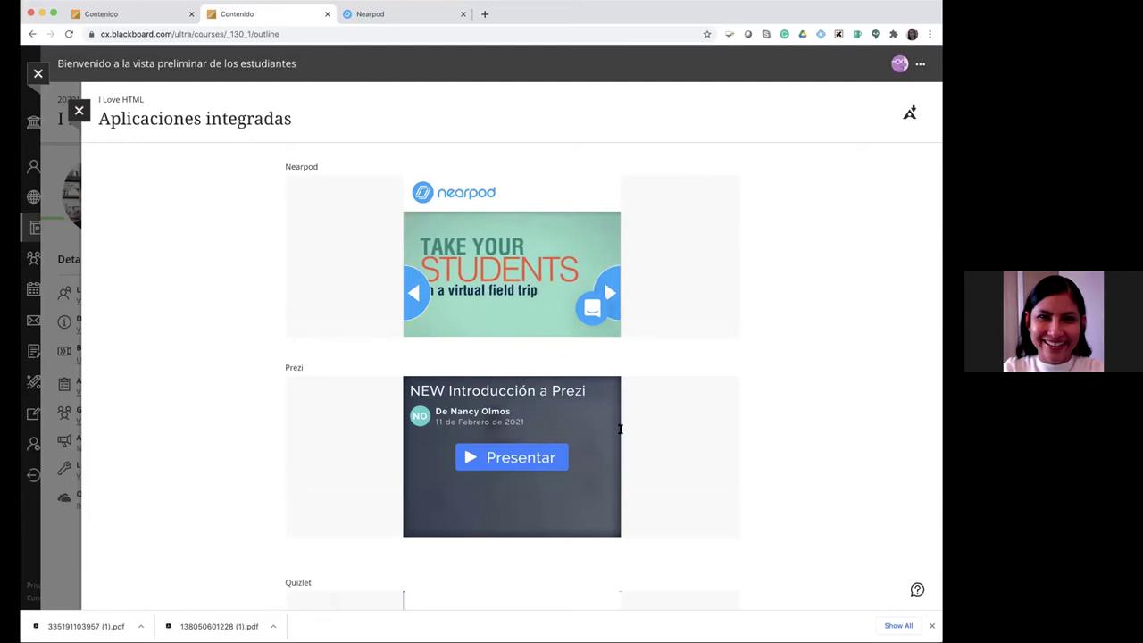
Play the embedded Prezi presentation, view it briefly in full screen, and advance through its first frames
scroll(619, 429, down, 5)
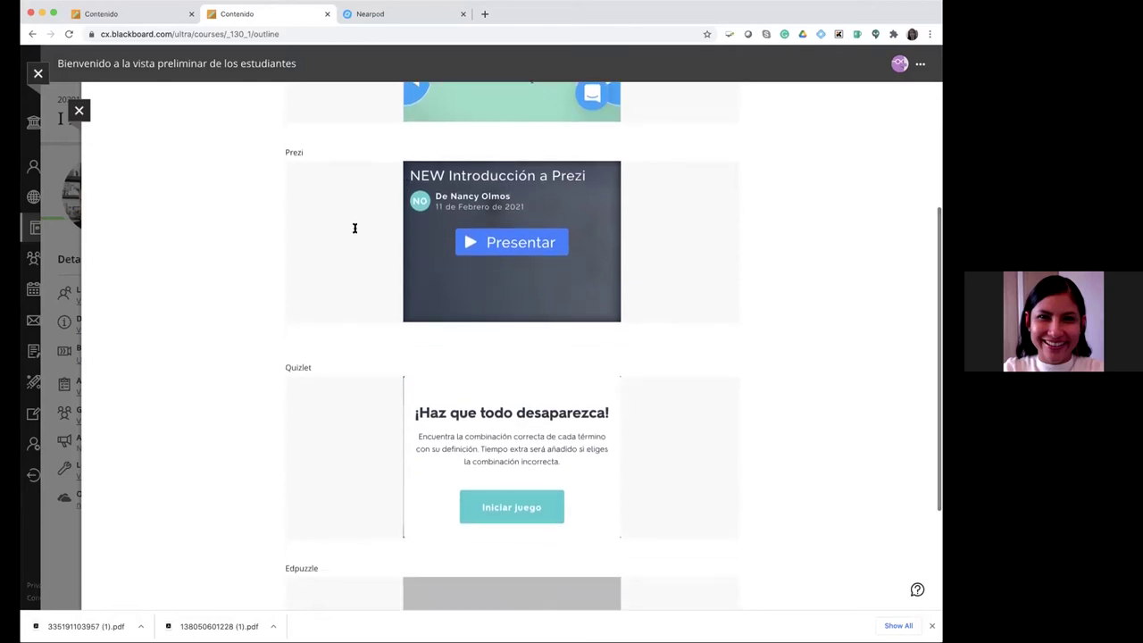
click(527, 253)
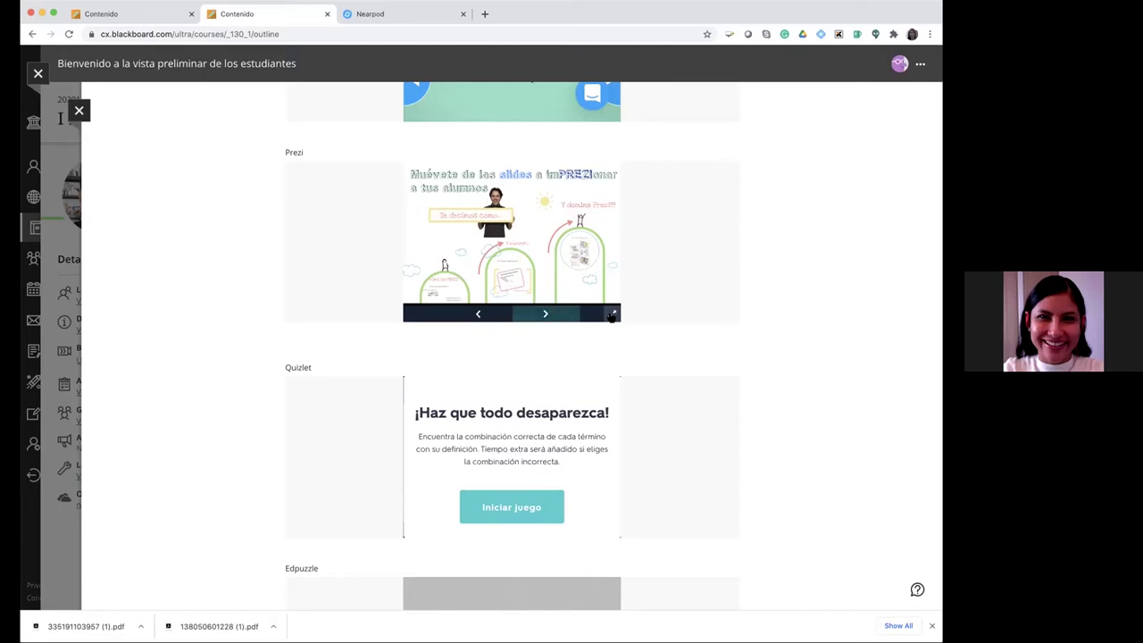
click(612, 314)
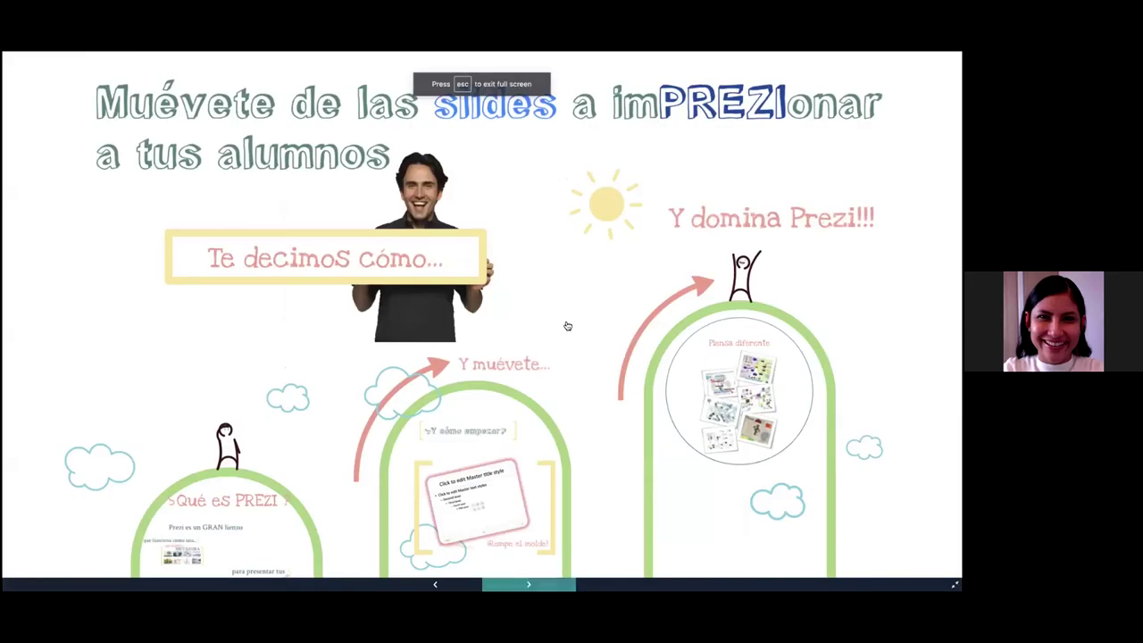
key(Escape)
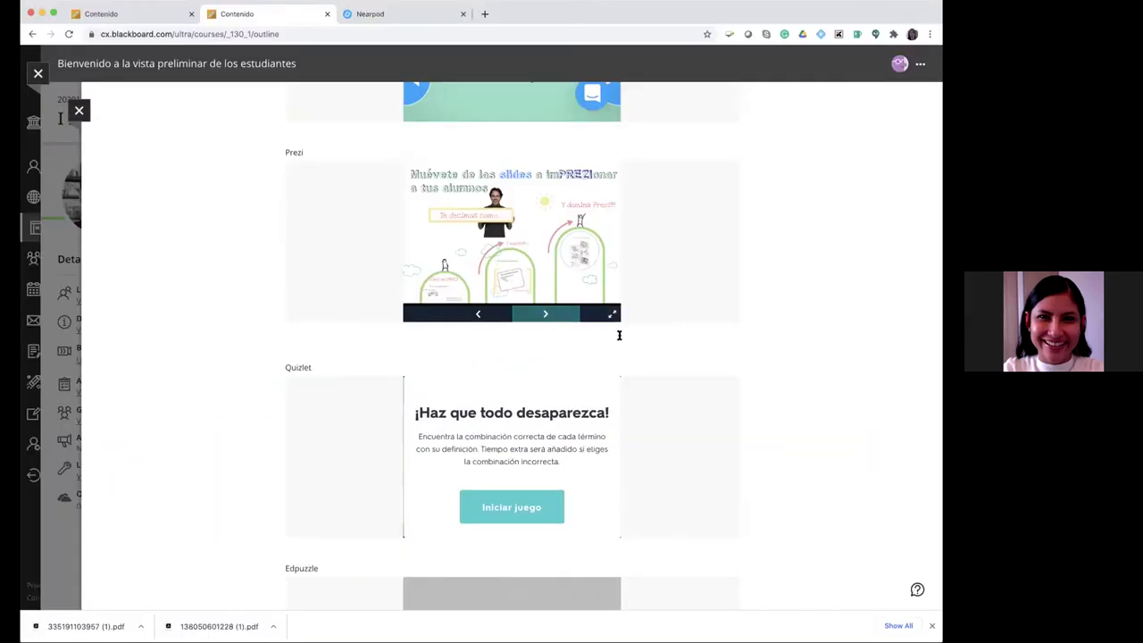
click(542, 314)
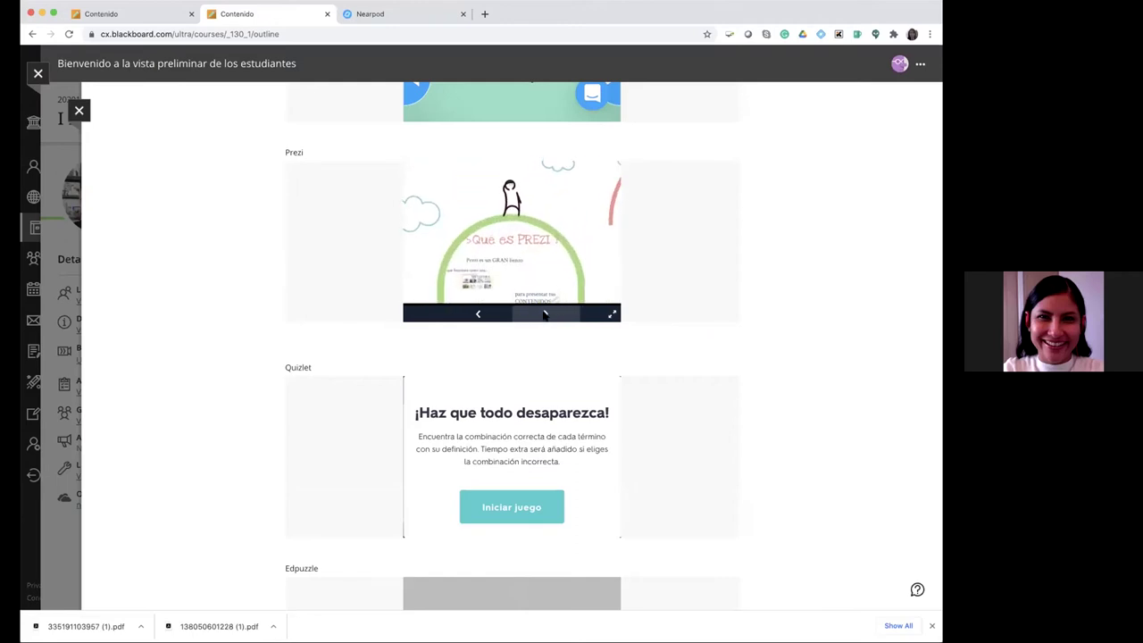
click(543, 314)
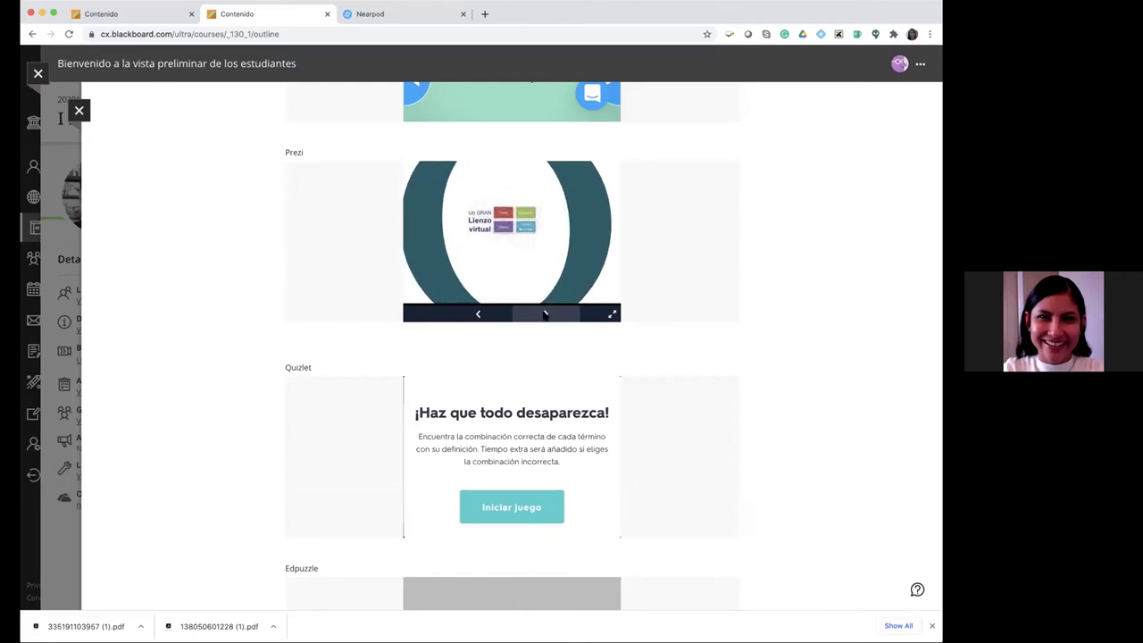
Start the embedded Quizlet matching game and pair every term with its definition
scroll(616, 476, down, 1)
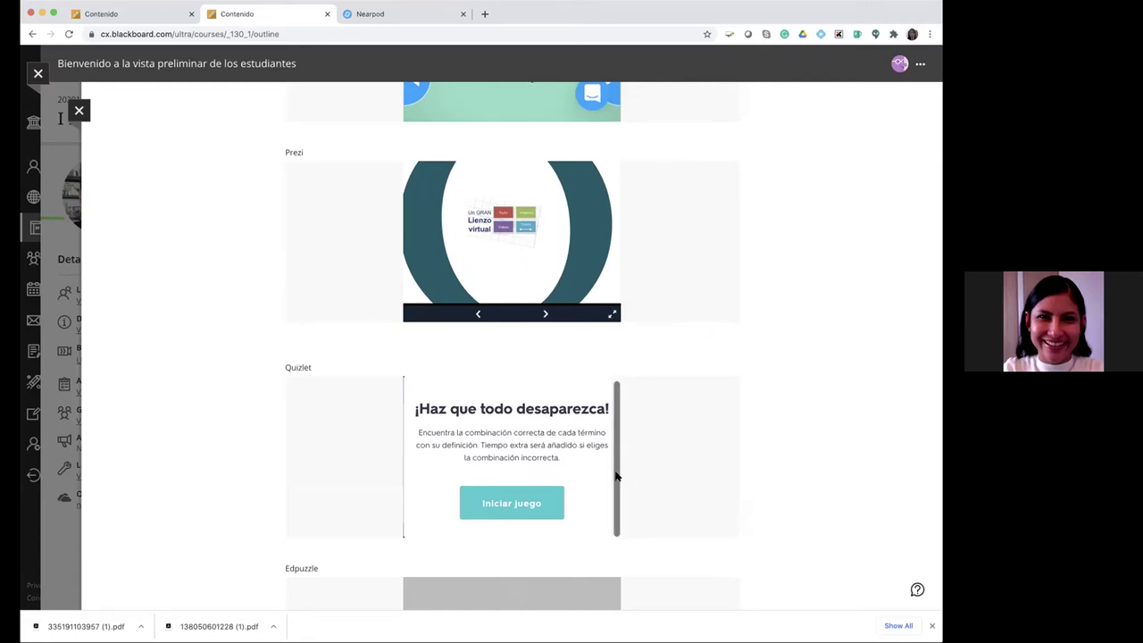
click(509, 508)
scroll(530, 505, down, 3)
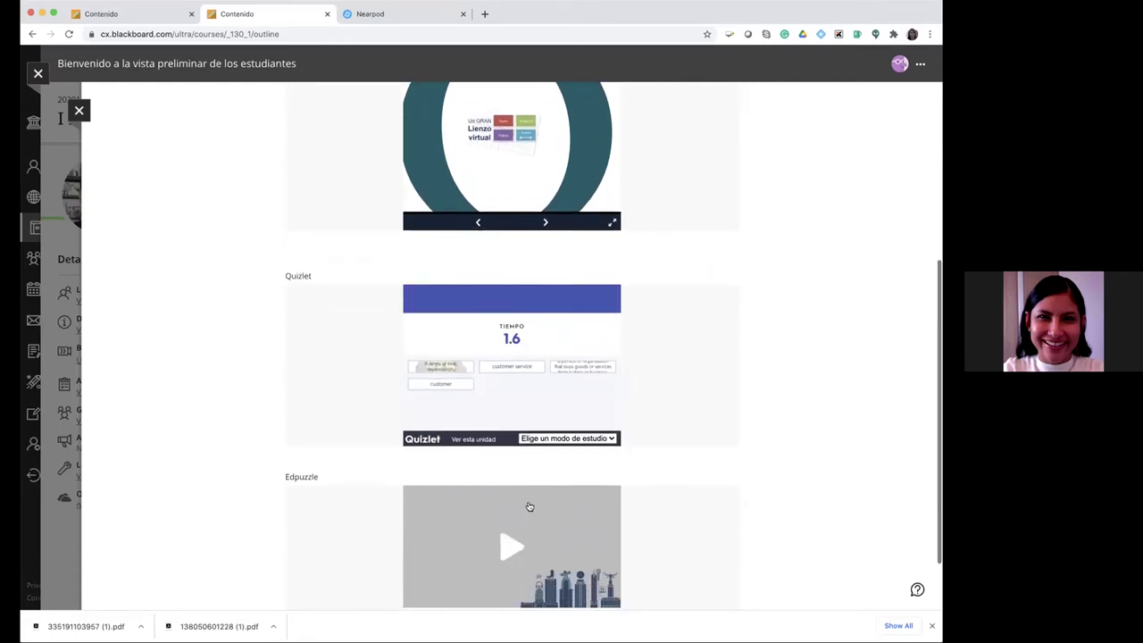
click(514, 360)
click(578, 357)
click(516, 357)
click(443, 355)
click(457, 373)
click(579, 357)
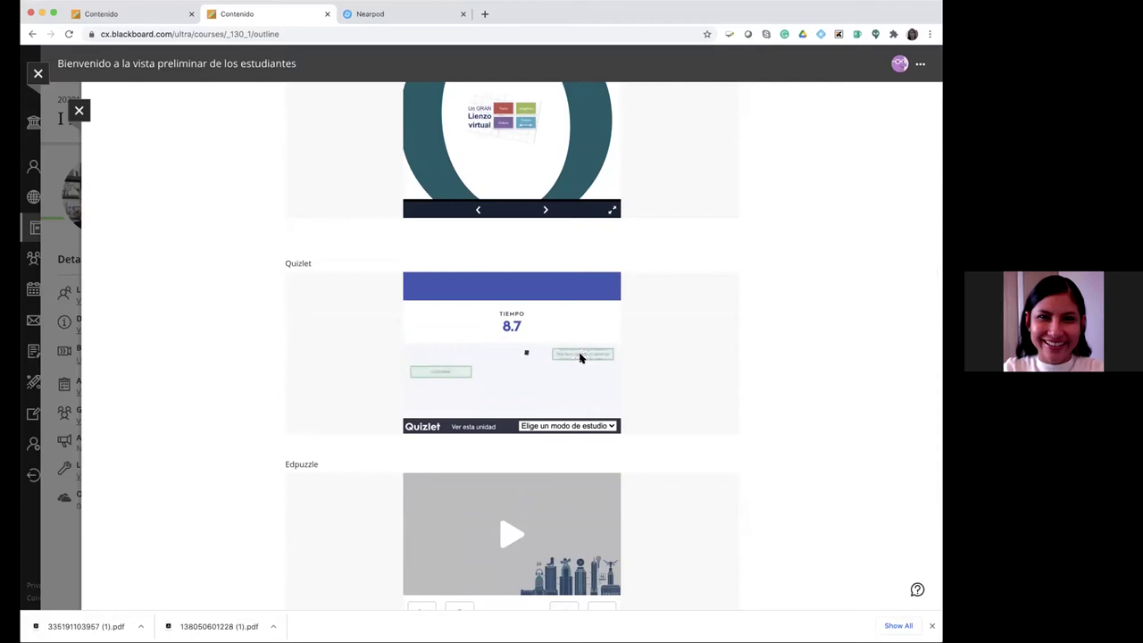
Play the opening of the embedded Edpuzzle video and pause it
scroll(641, 387, down, 2)
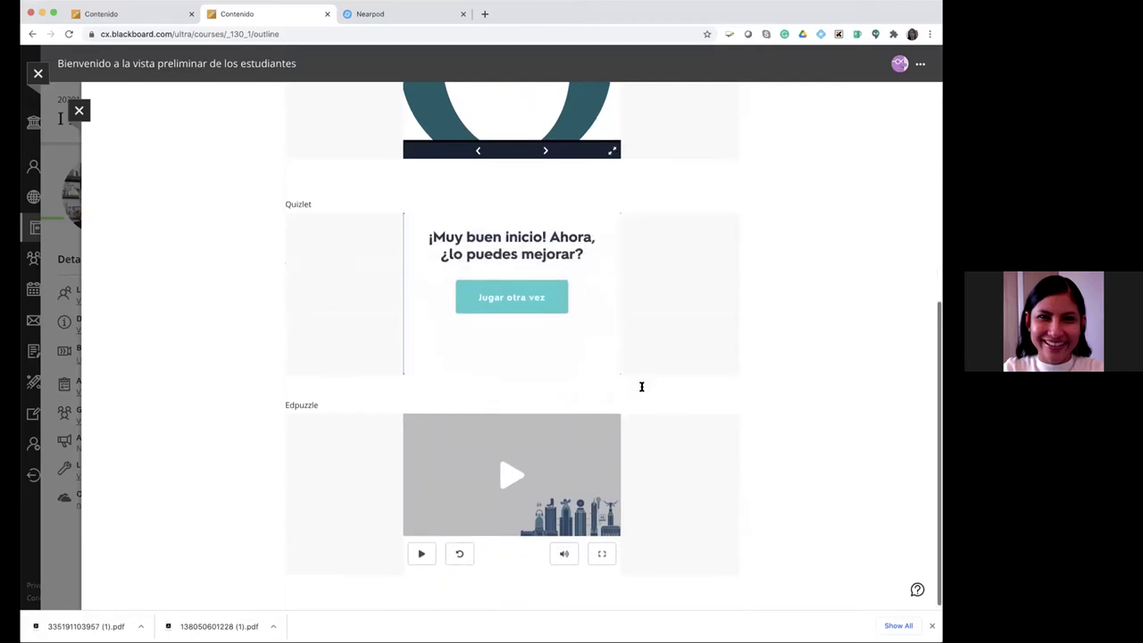
click(502, 470)
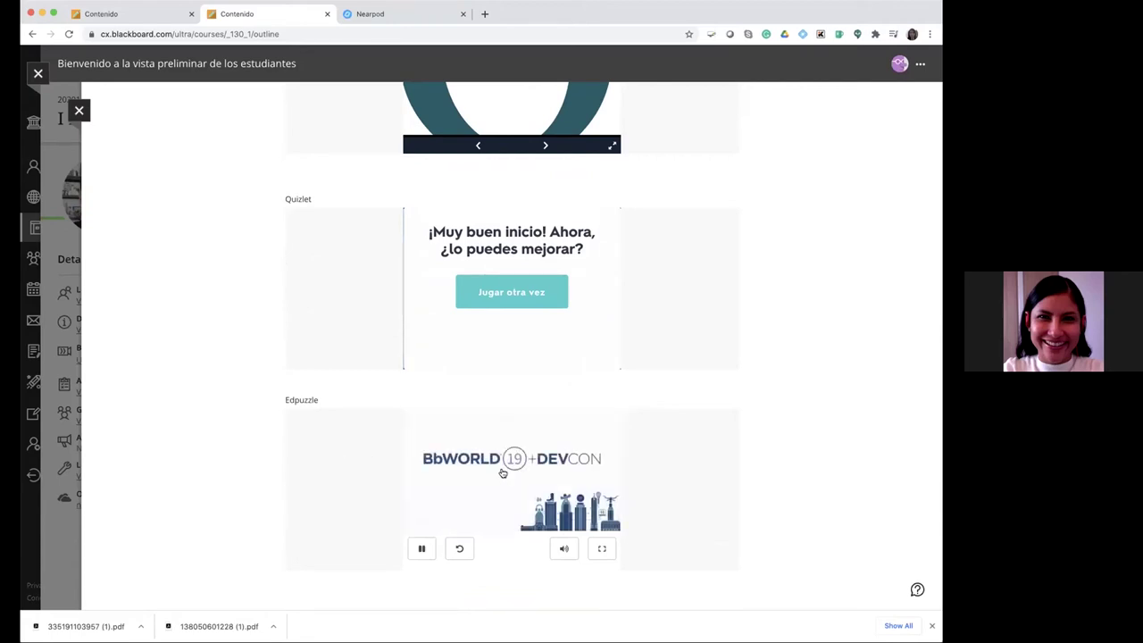
scroll(485, 494, up, 1)
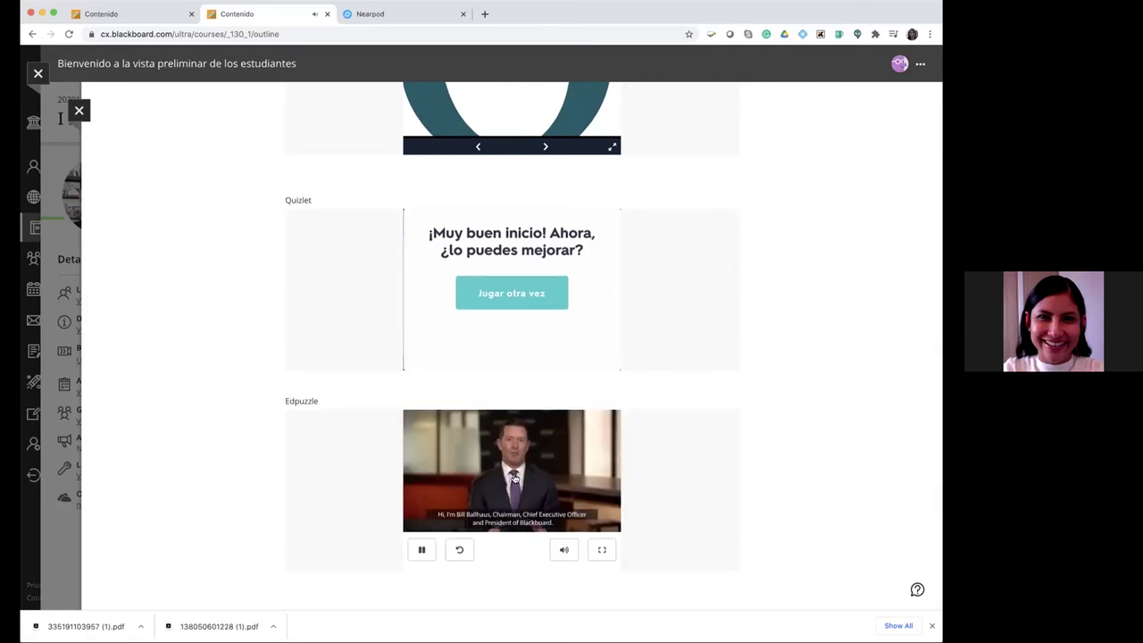
scroll(517, 496, up, 1)
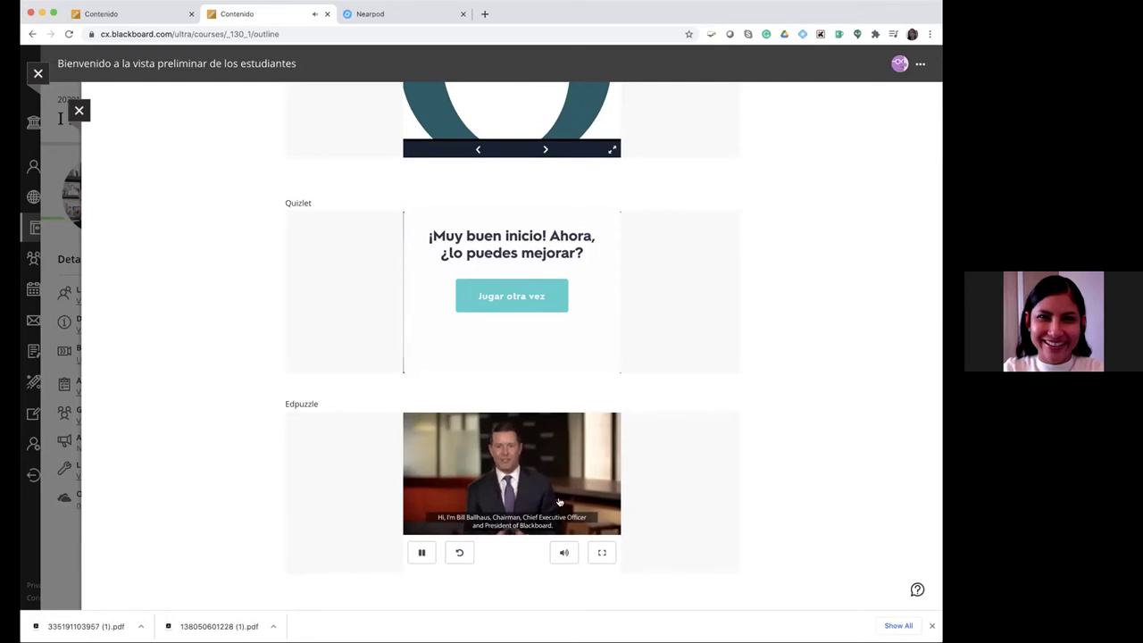
scroll(604, 527, down, 1)
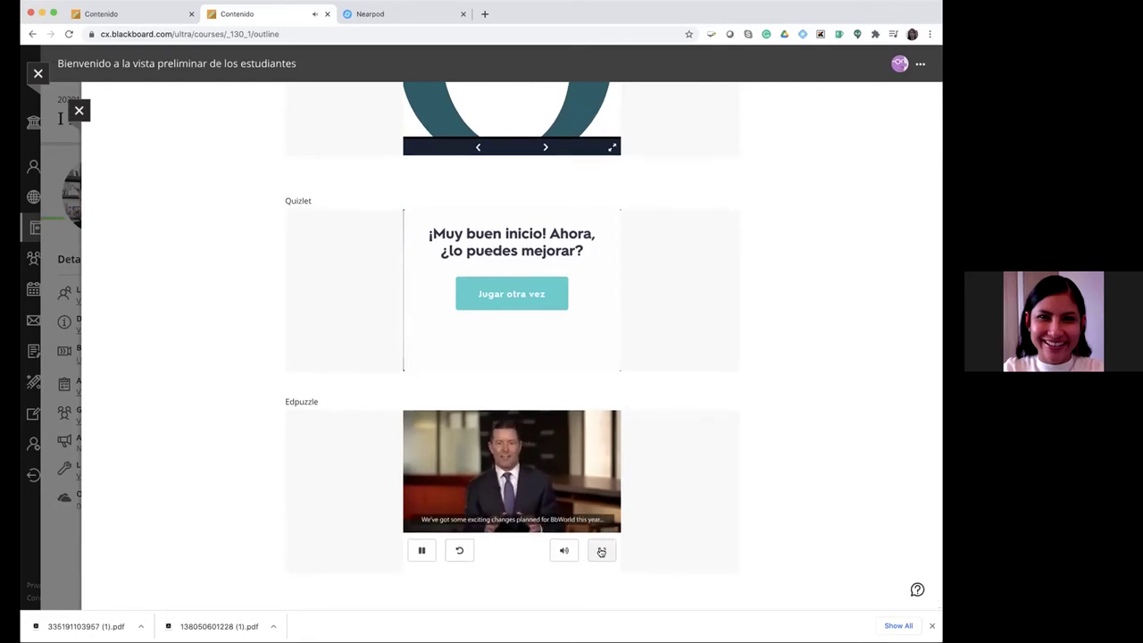
click(422, 549)
scroll(427, 549, down, 1)
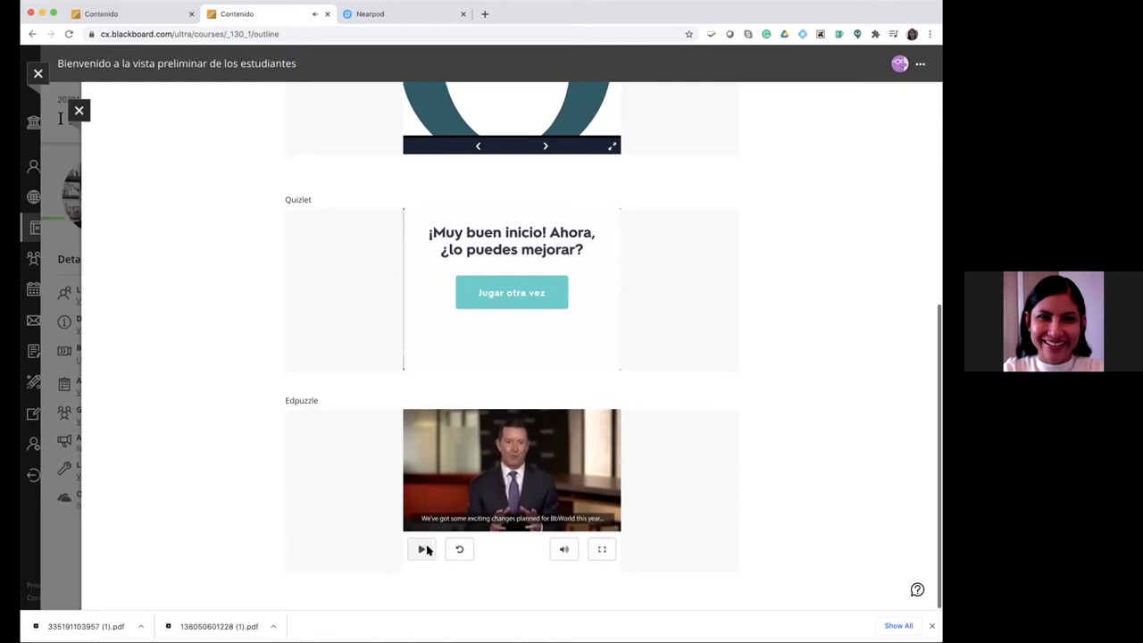
Exit the student preview and return to the instructor's view of the course content
scroll(744, 455, up, 5)
click(920, 64)
click(819, 141)
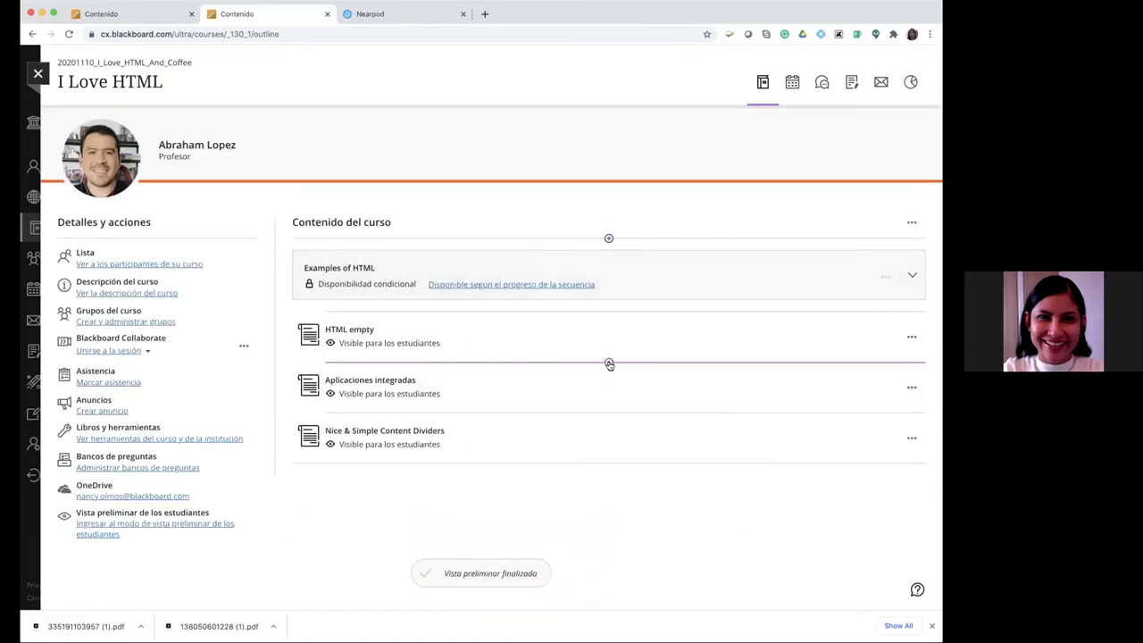
Create a new document titled Ejemplos between HTML empty and Aplicaciones integradas in the course content
click(609, 363)
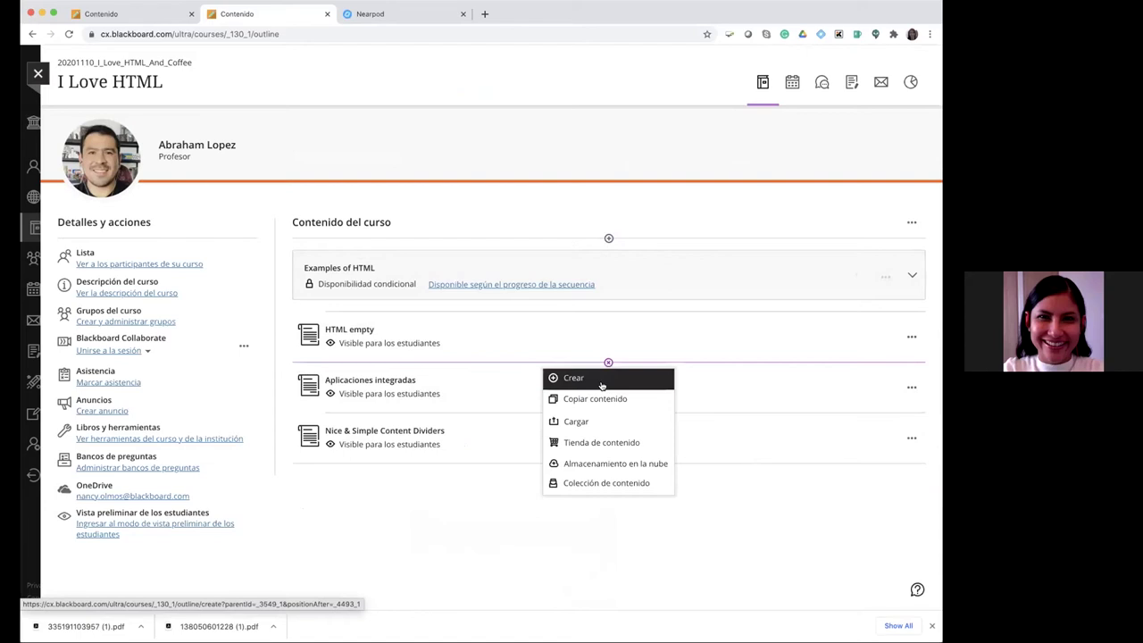
click(601, 384)
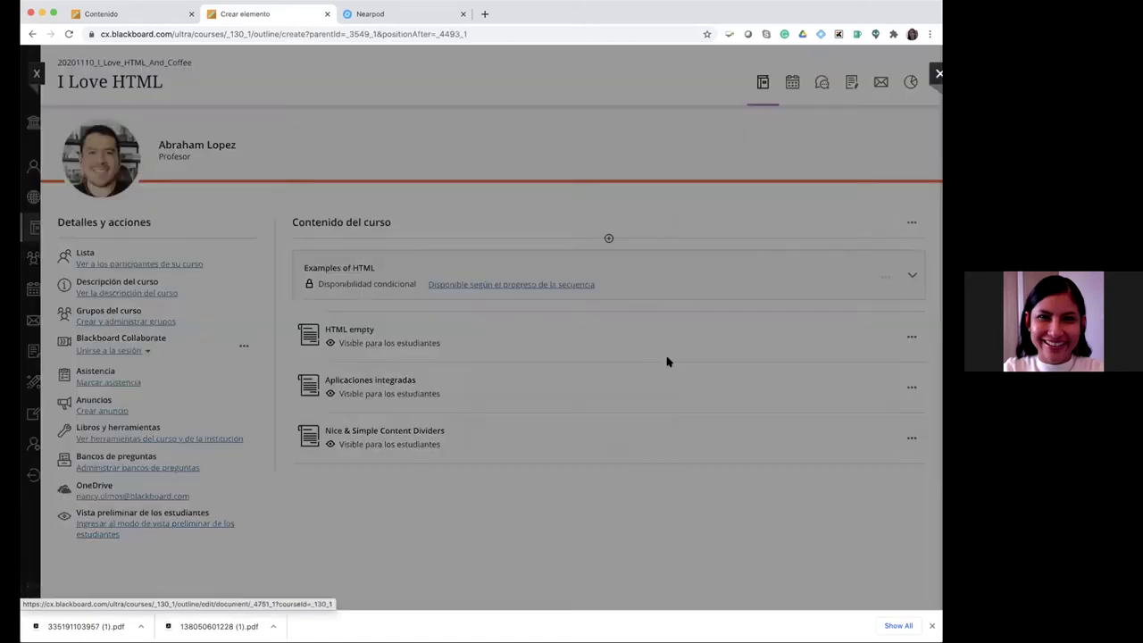
click(780, 235)
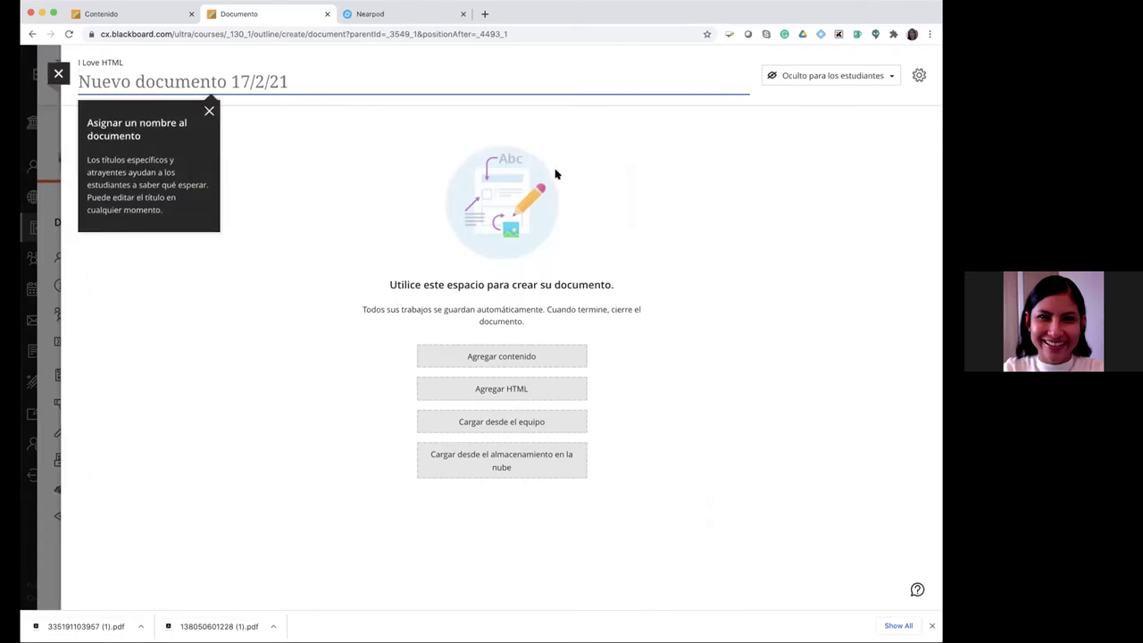
text(Ejemplos)
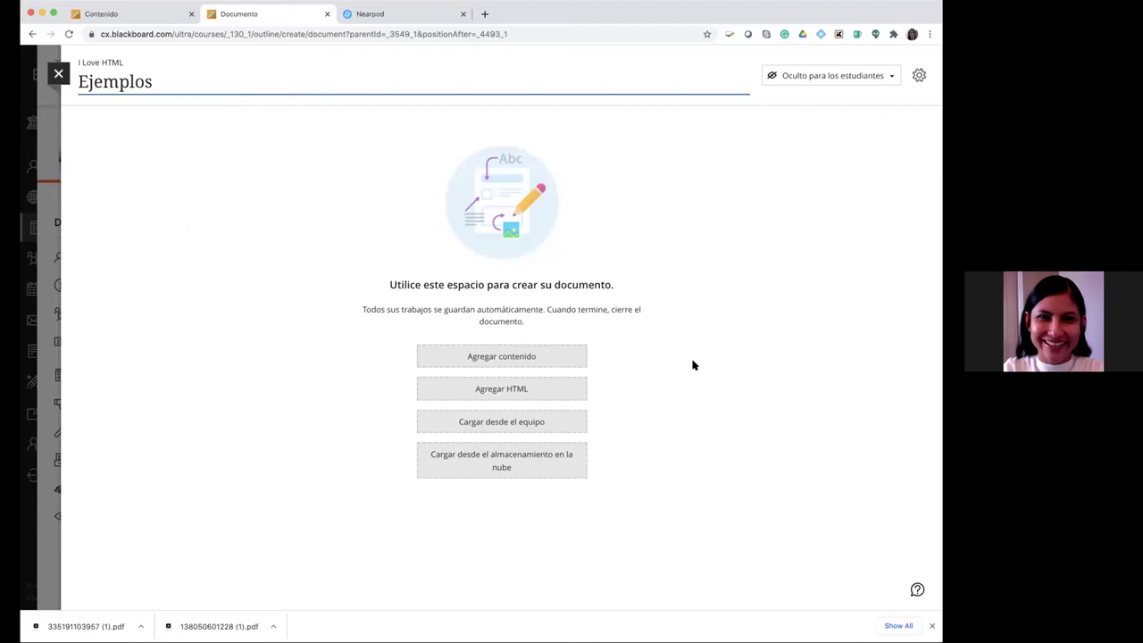
click(460, 361)
click(466, 358)
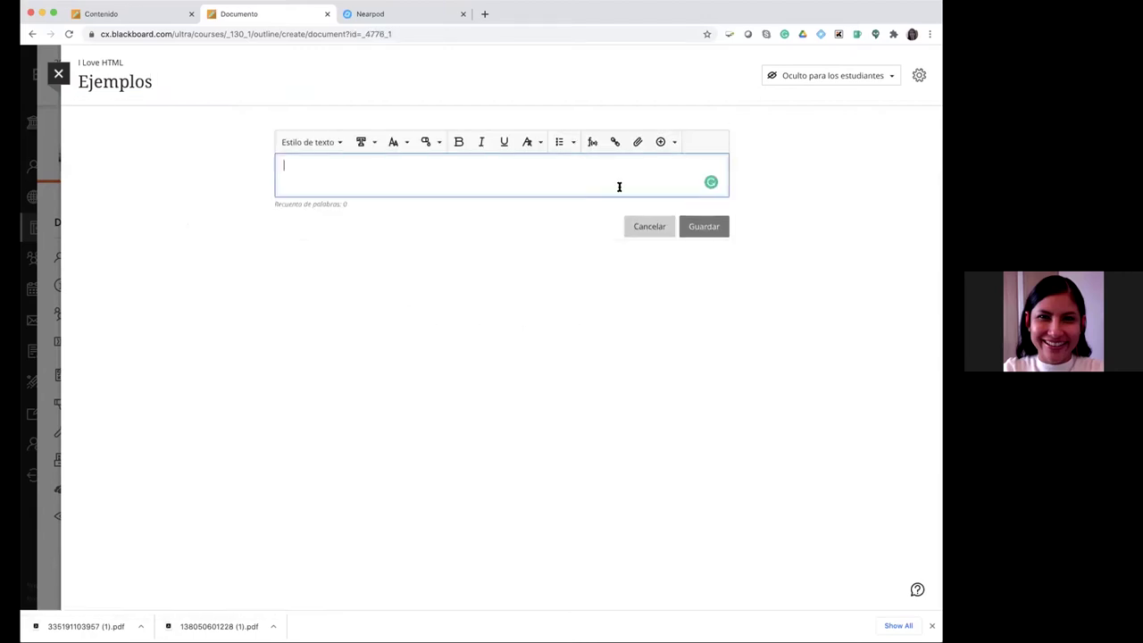
click(662, 142)
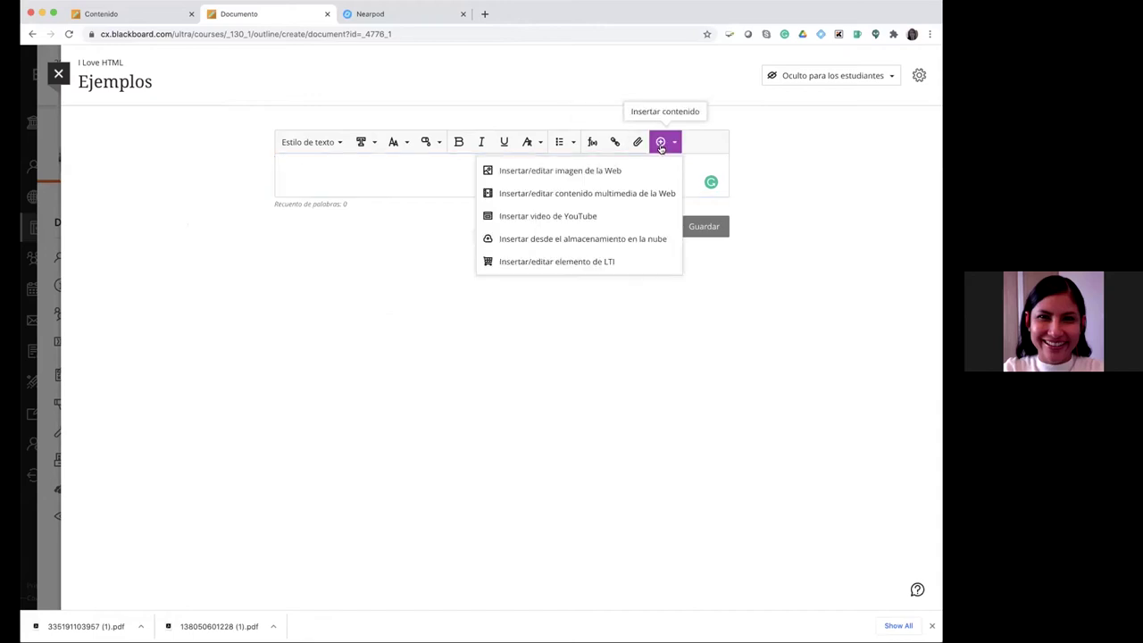
click(621, 193)
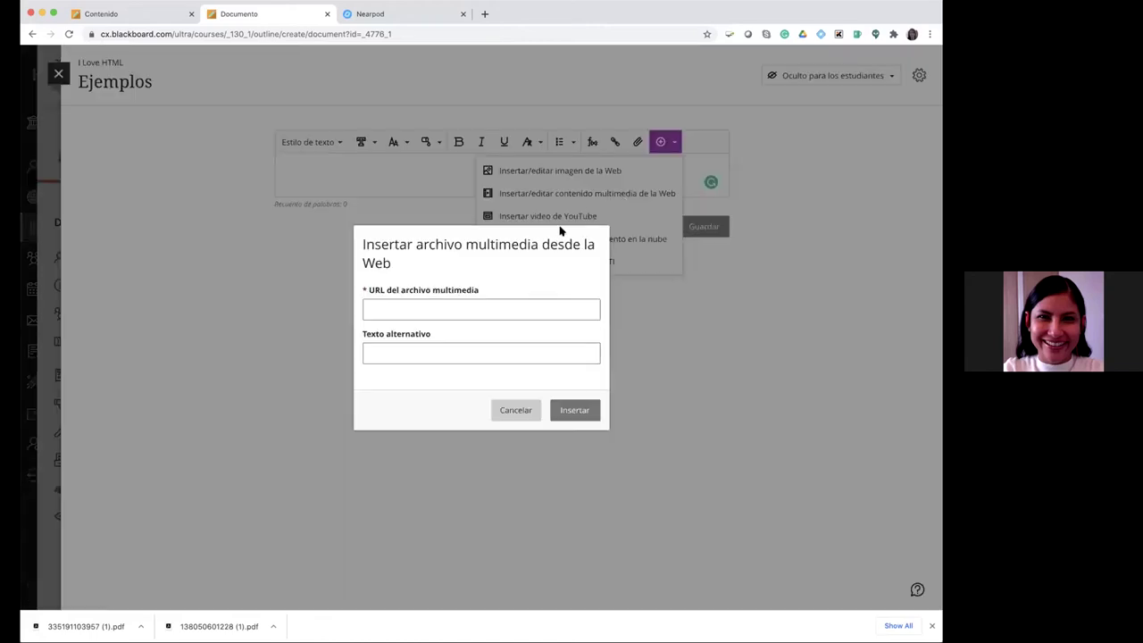
click(503, 312)
text(https://share.nearpod.com/uD63zEGvXdb)
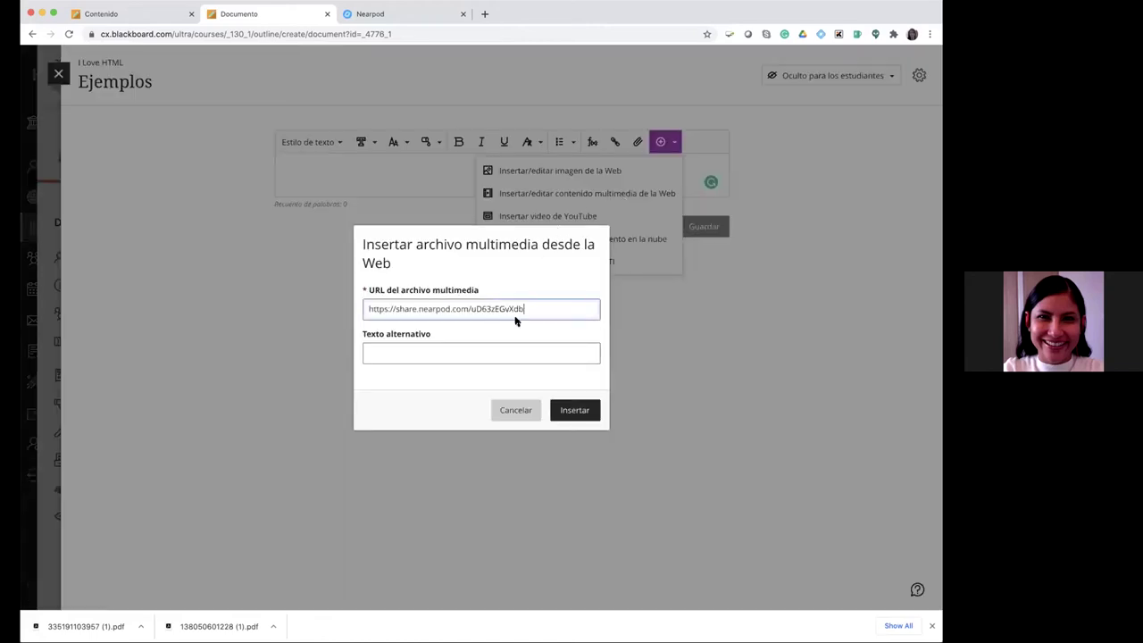
click(523, 351)
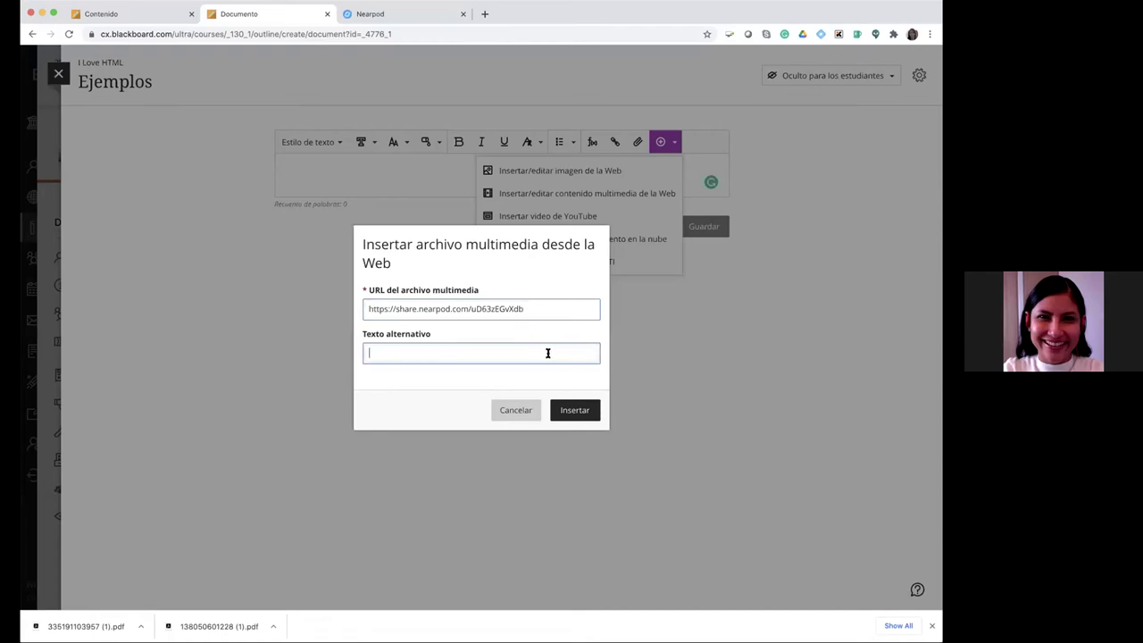
text(Nearpo)
click(574, 409)
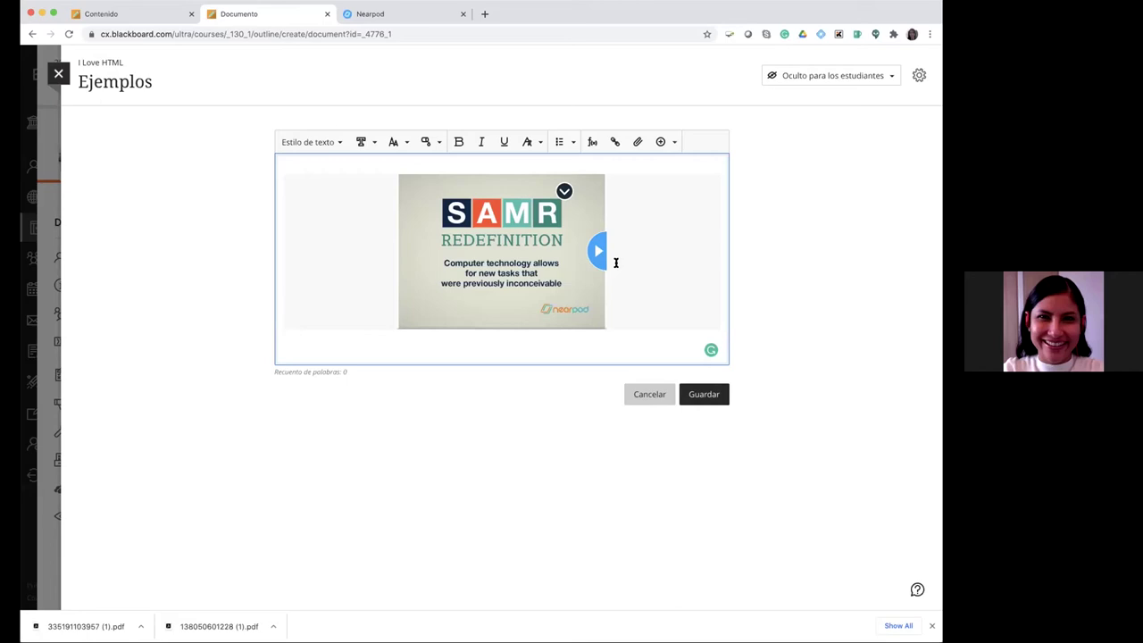
click(695, 395)
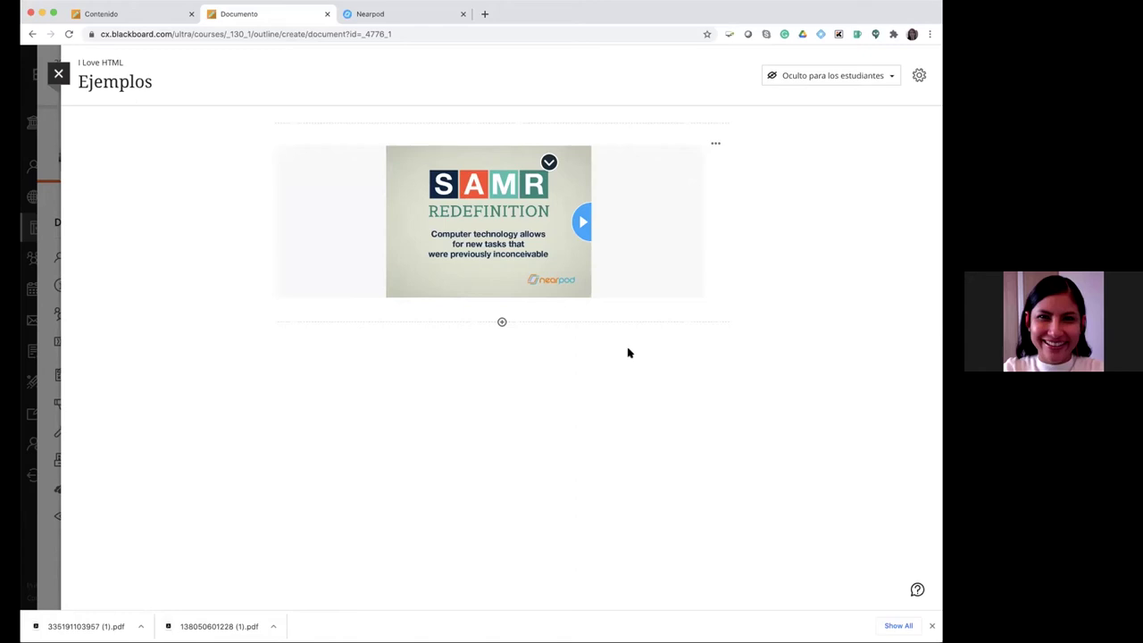
Open a new browser tab, try the YouTube home page, and go back to the blank tab
click(485, 14)
text(yo)
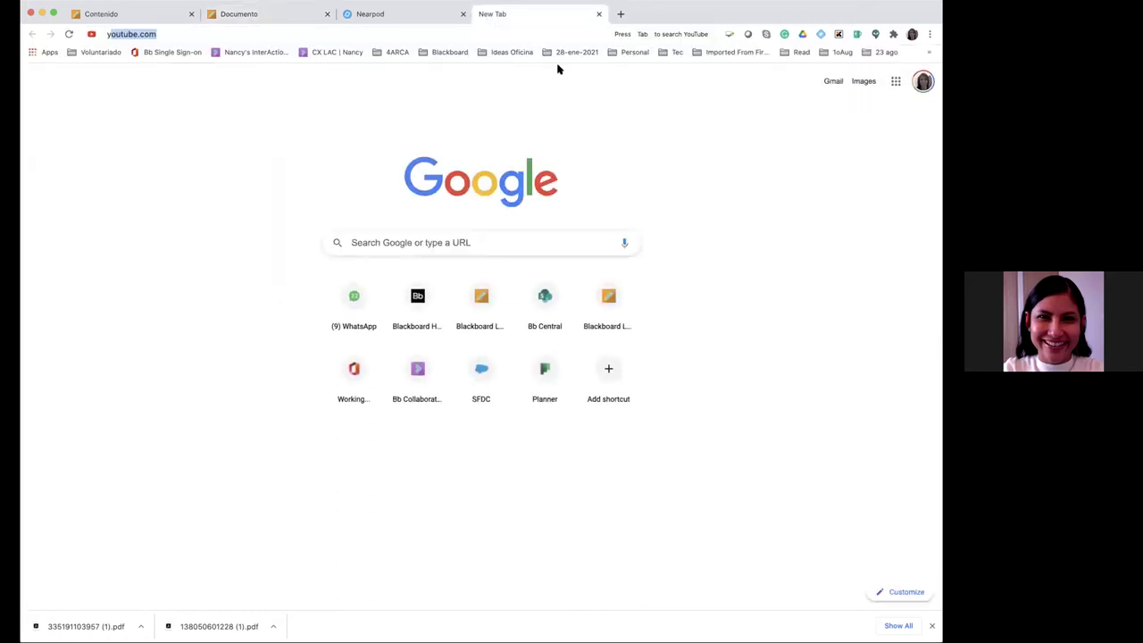
text(u)
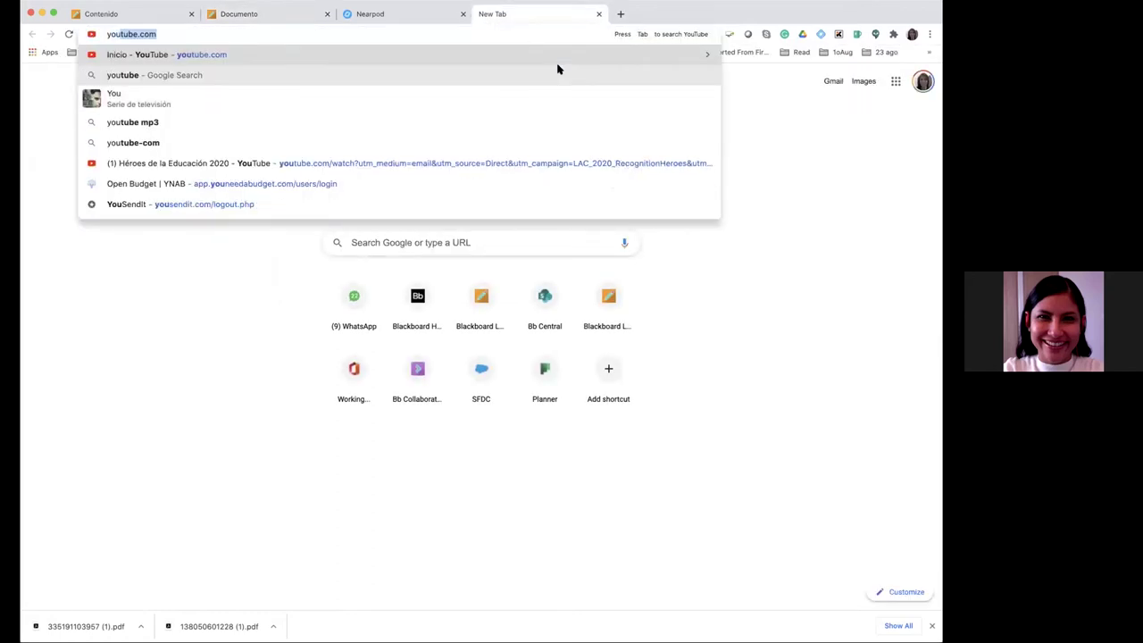
key(Return)
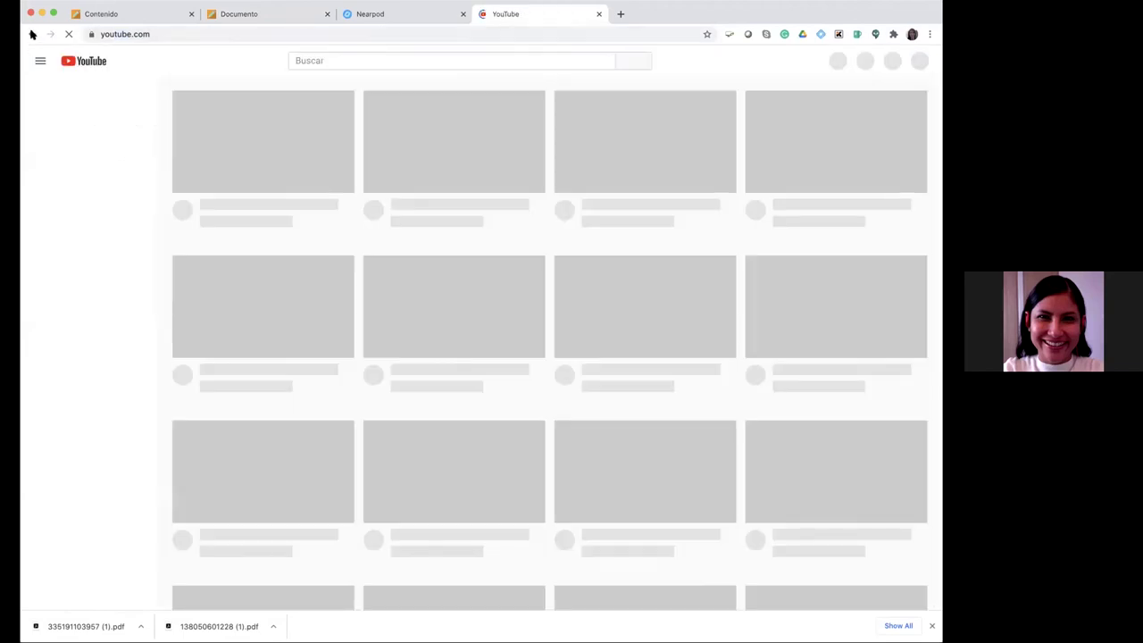
click(32, 34)
Open the Héroes de la Educación 2020 video on YouTube, pause it, and copy its share link
click(163, 33)
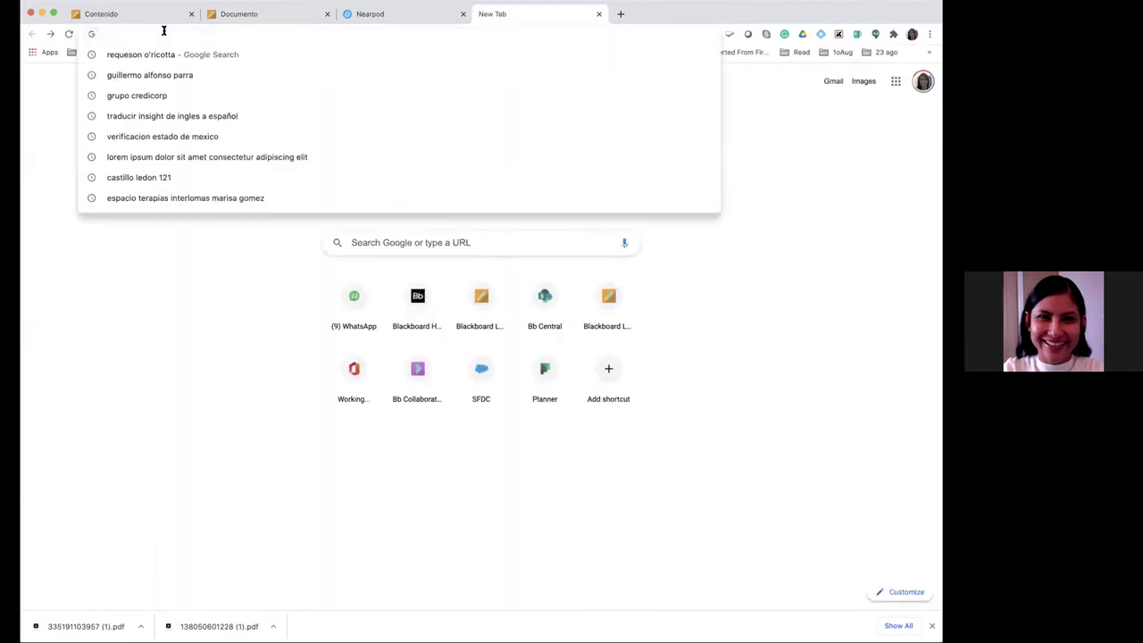
text(you)
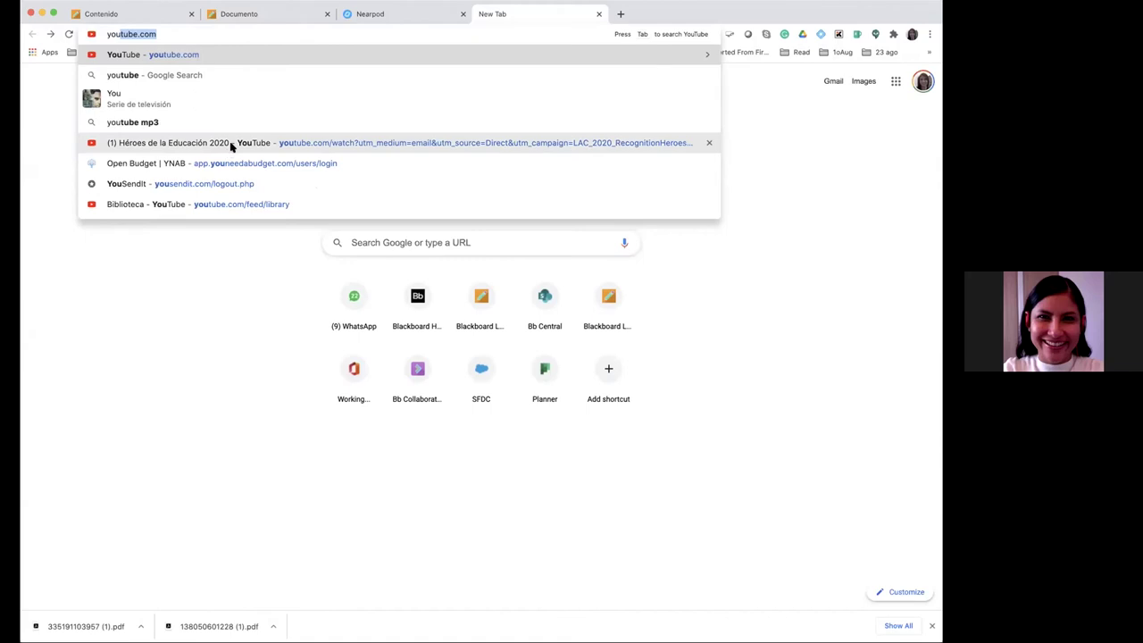
click(230, 145)
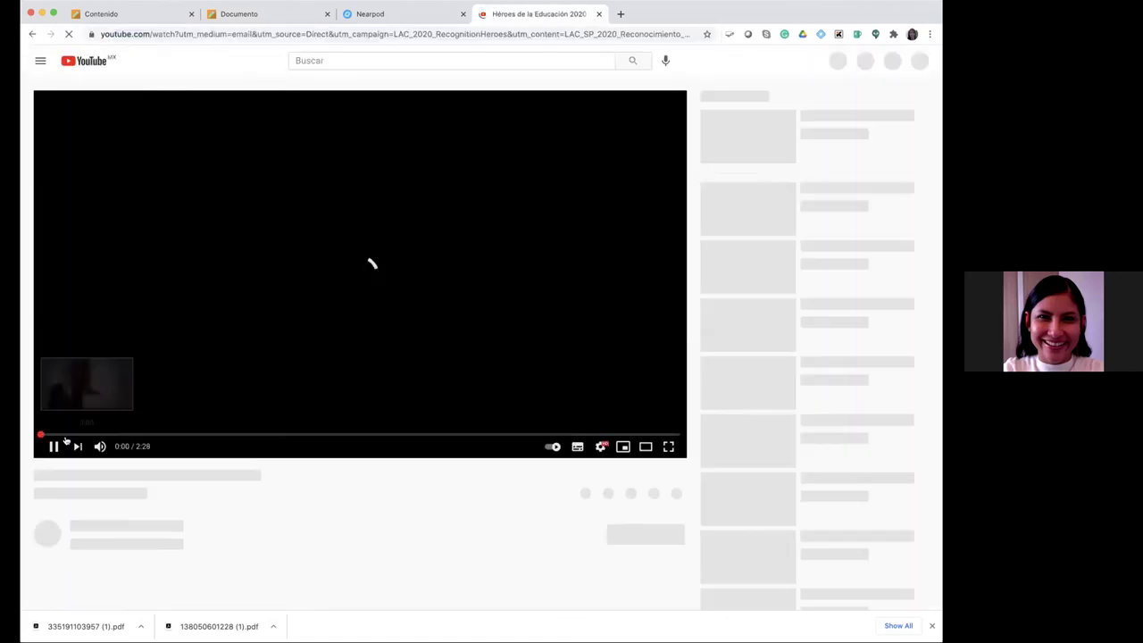
click(55, 444)
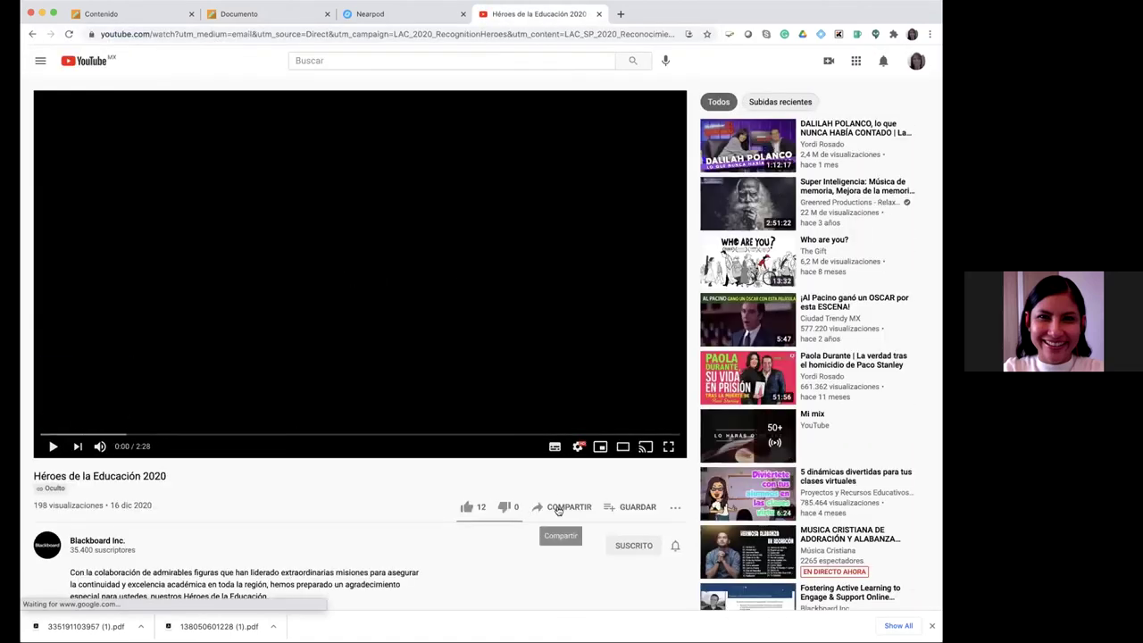
click(557, 507)
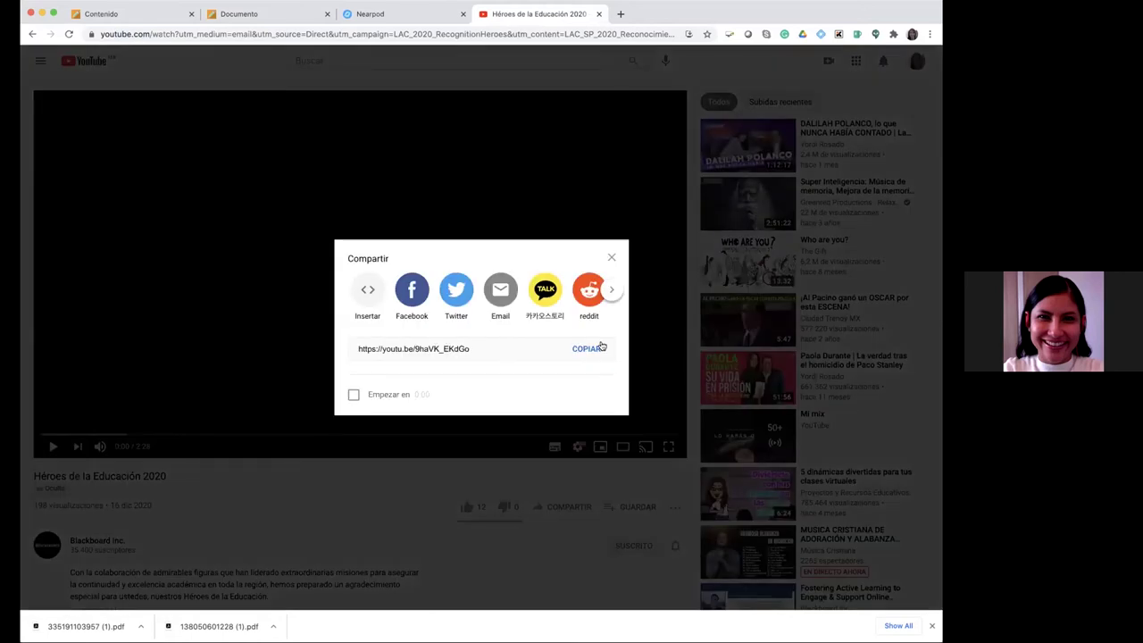
click(591, 348)
key(super+c)
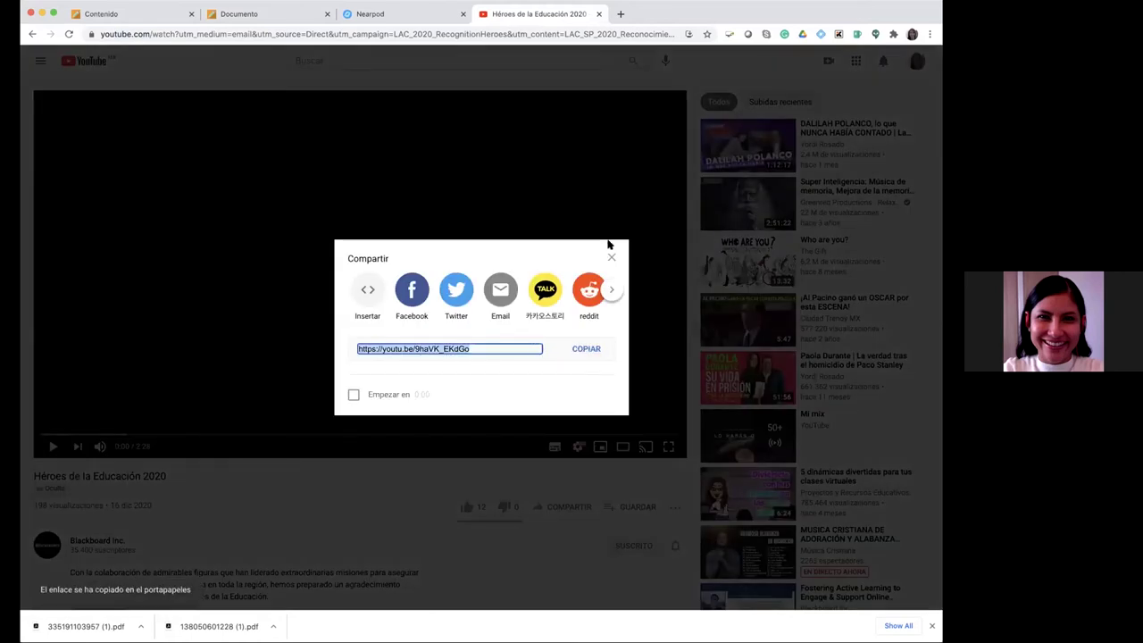
click(272, 14)
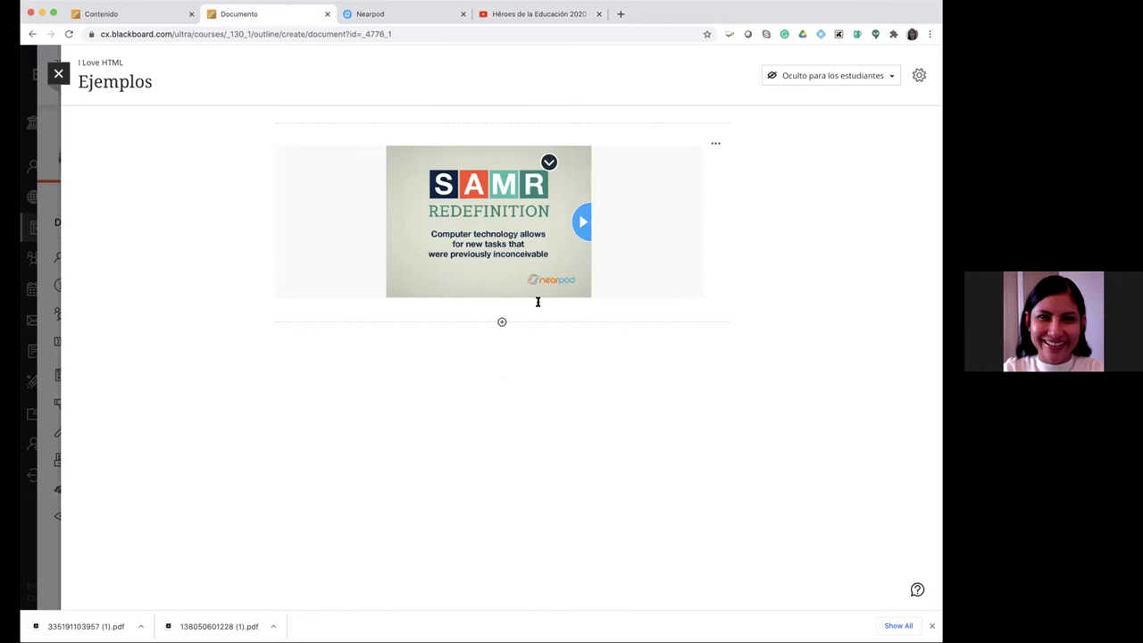
click(715, 144)
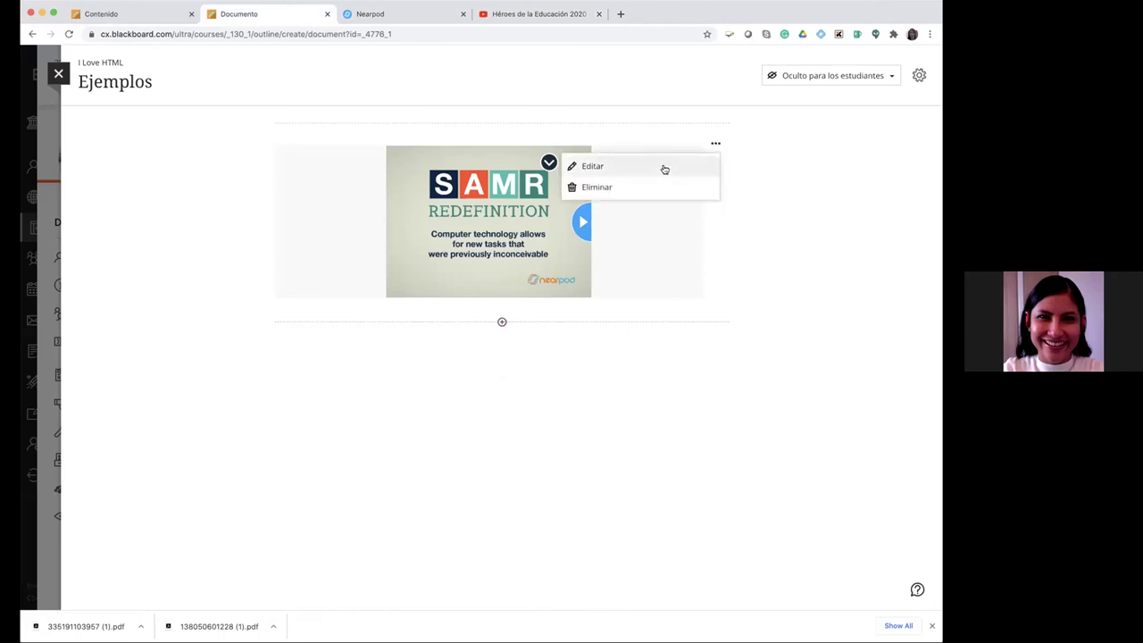
click(628, 178)
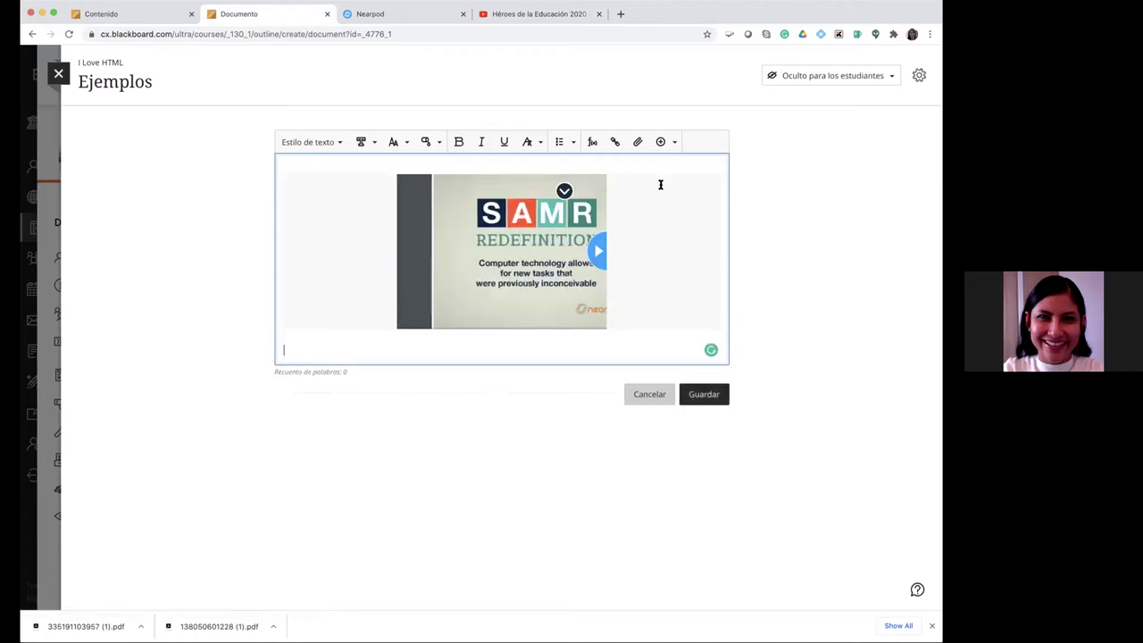
click(662, 146)
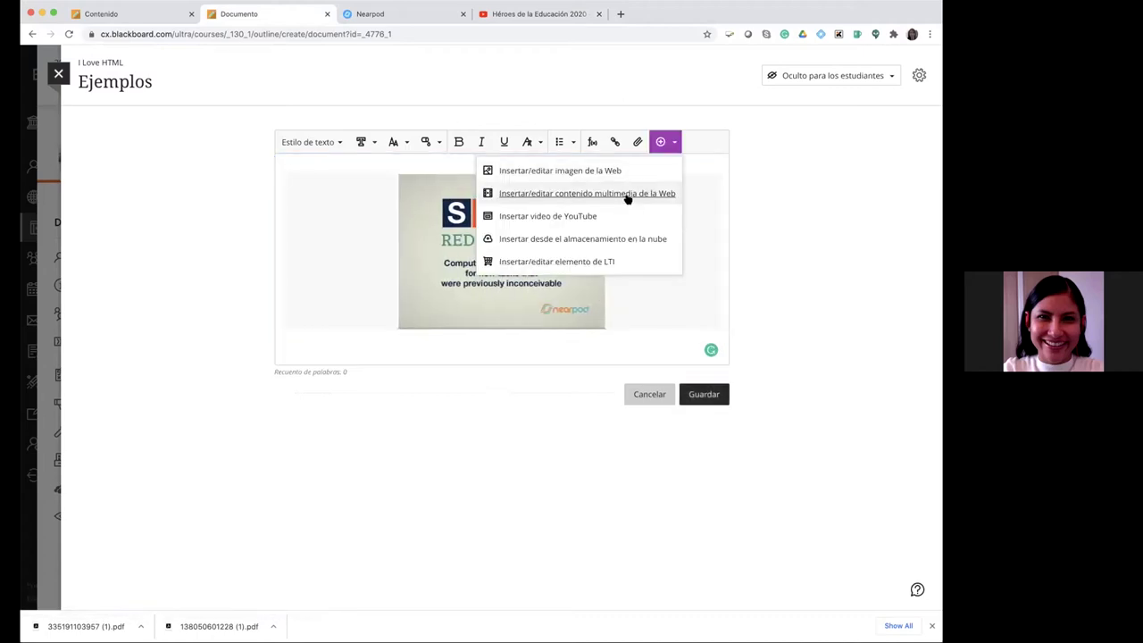
click(627, 197)
click(532, 306)
key(super+v)
click(530, 350)
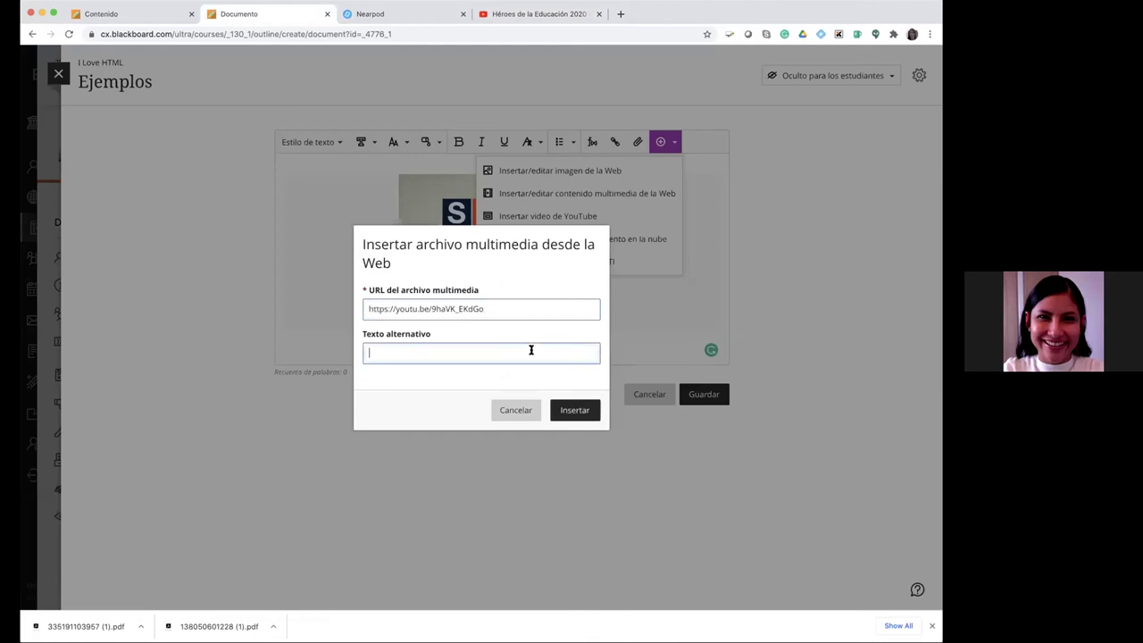
text(Viedeodeo)
click(574, 410)
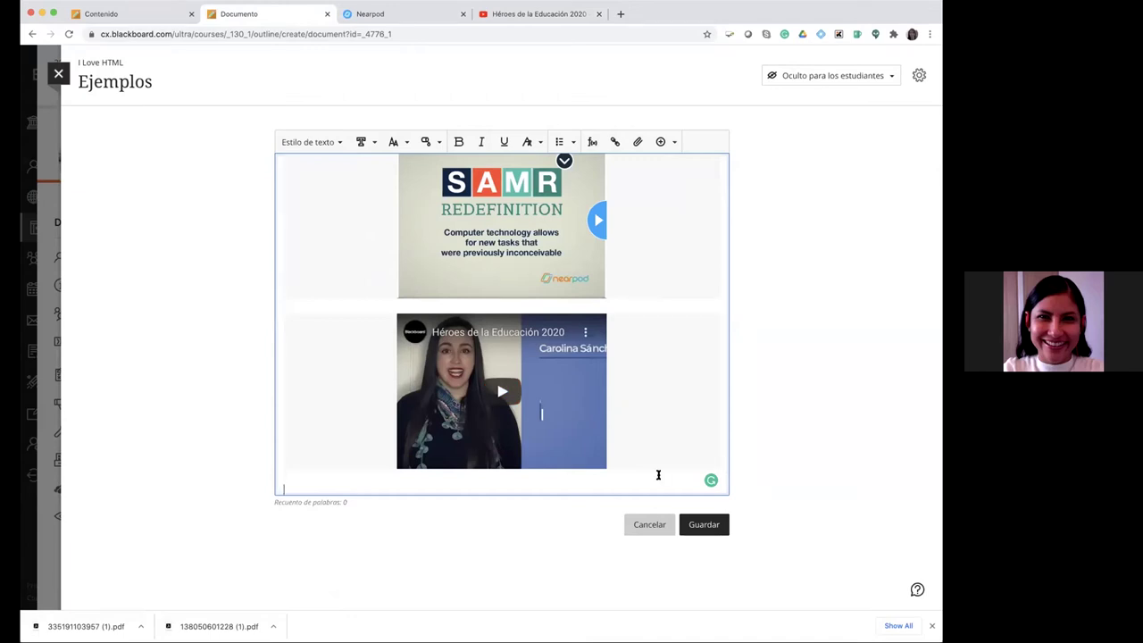
click(704, 524)
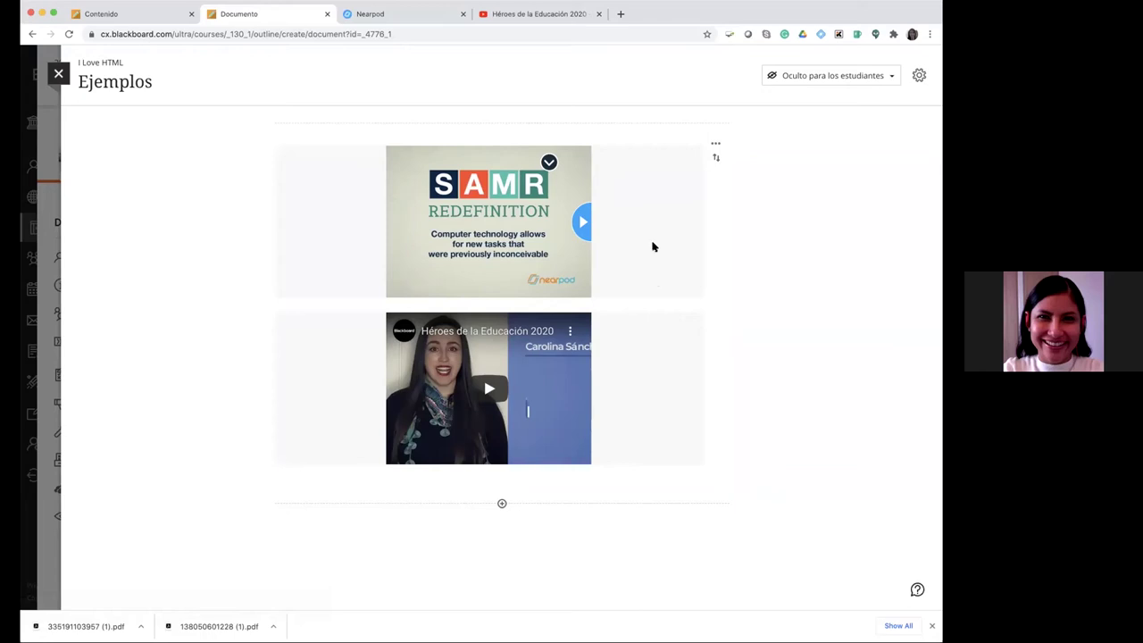
Look at the options for adding another block below the embedded video, without adding one
click(501, 504)
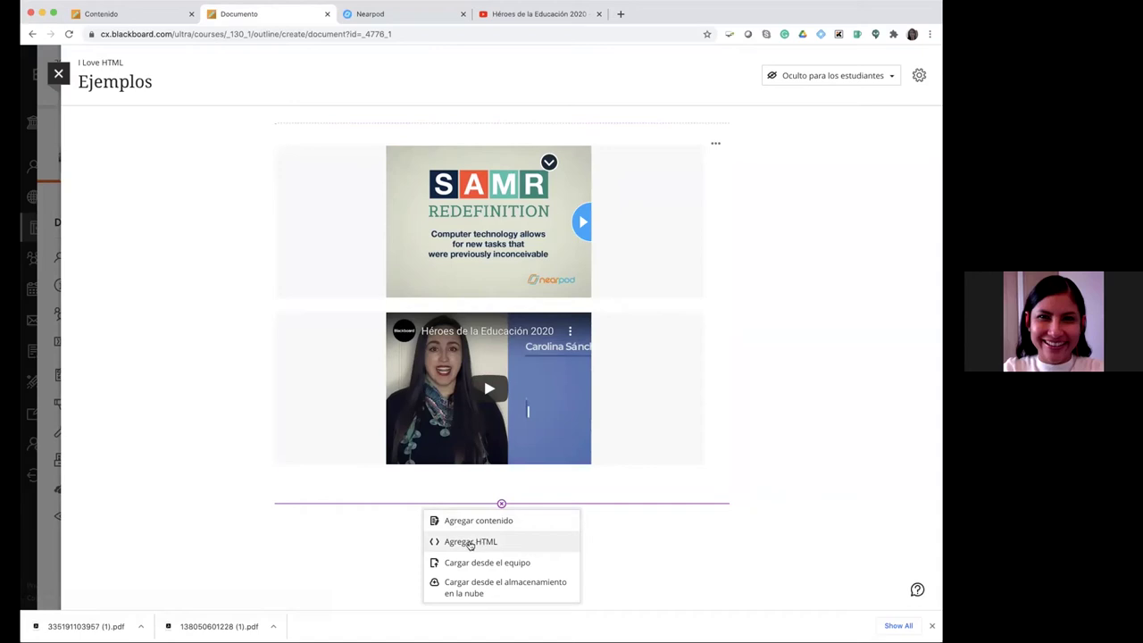
click(667, 545)
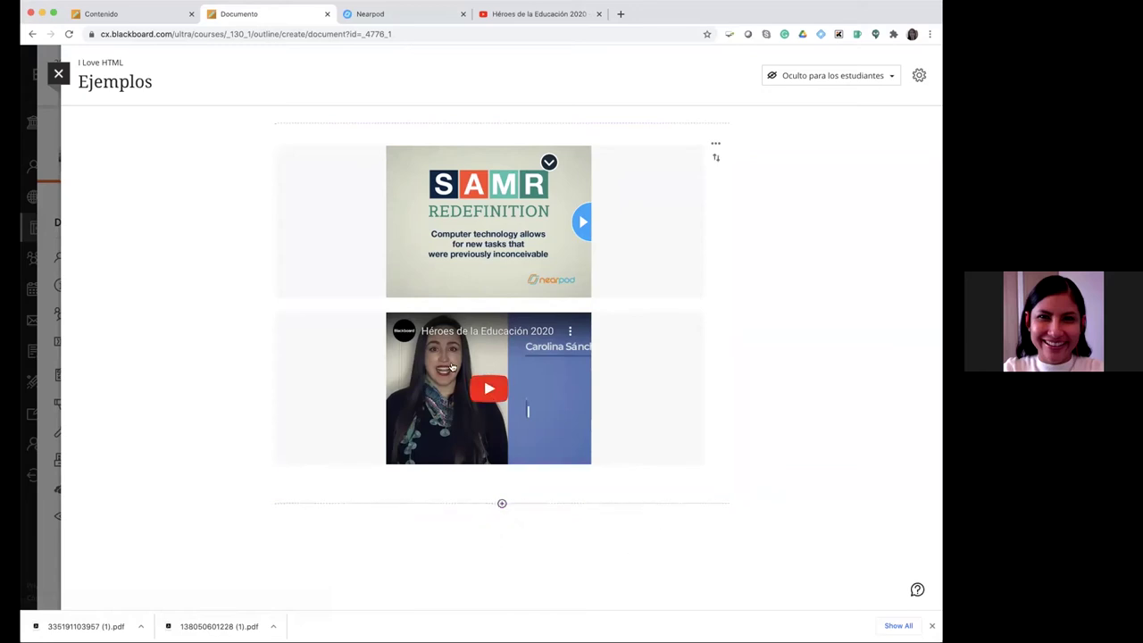
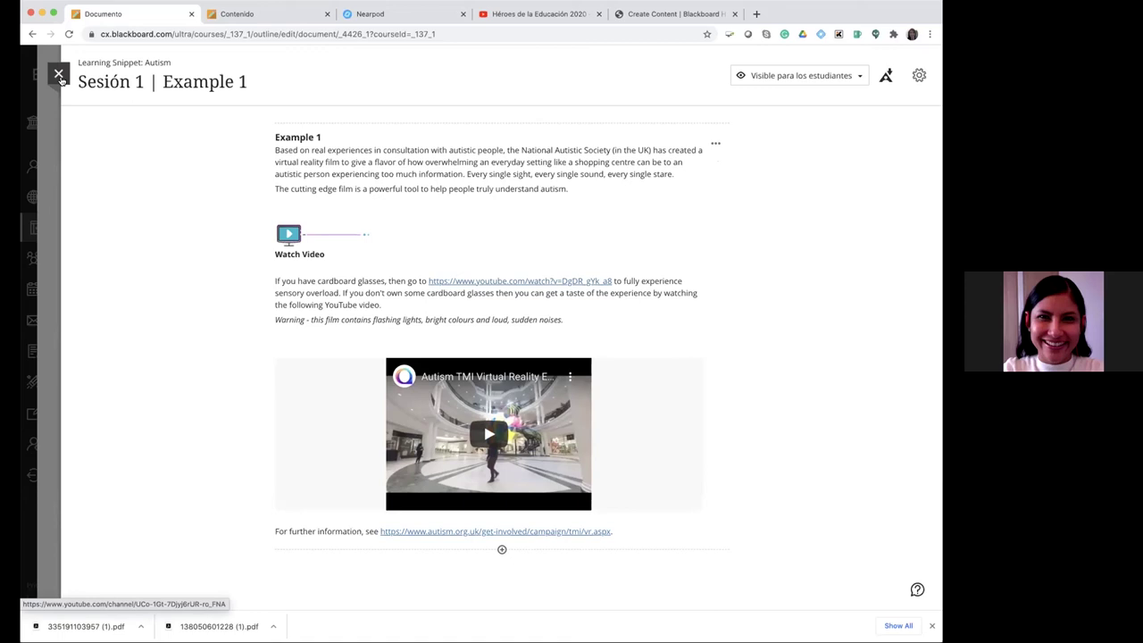
Close the Sesión 1 | Example 1 document and expand the Assessment: finding inspiration module in the course content
click(58, 74)
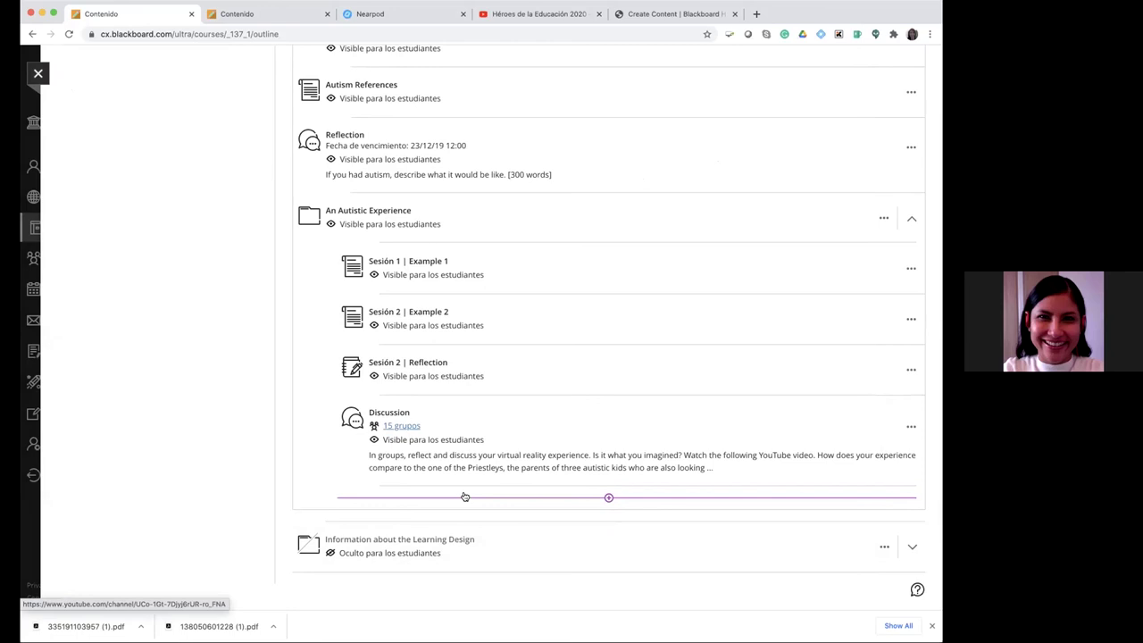
scroll(436, 286, up, 3)
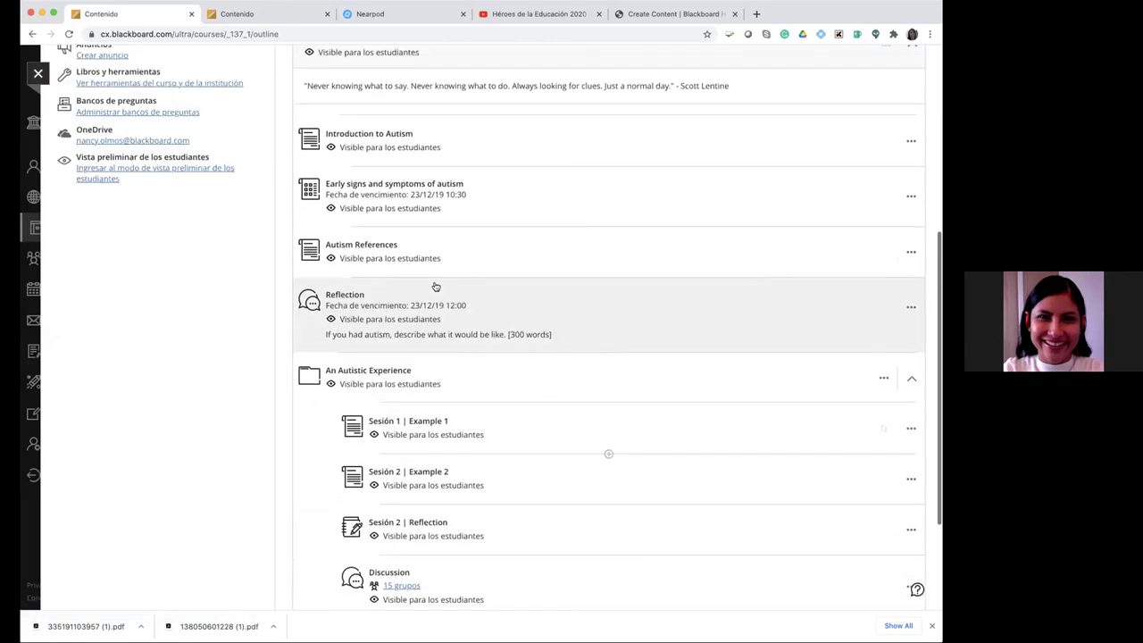
scroll(436, 286, down, 3)
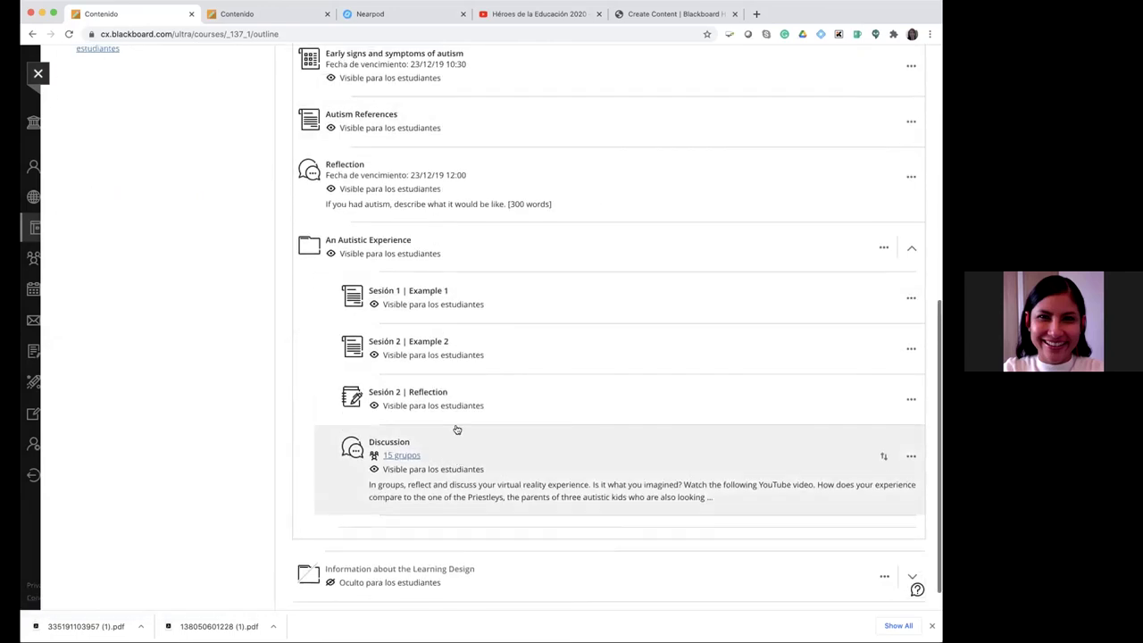
scroll(454, 424, up, 1)
scroll(457, 415, up, 3)
scroll(456, 410, down, 1)
scroll(456, 410, up, 3)
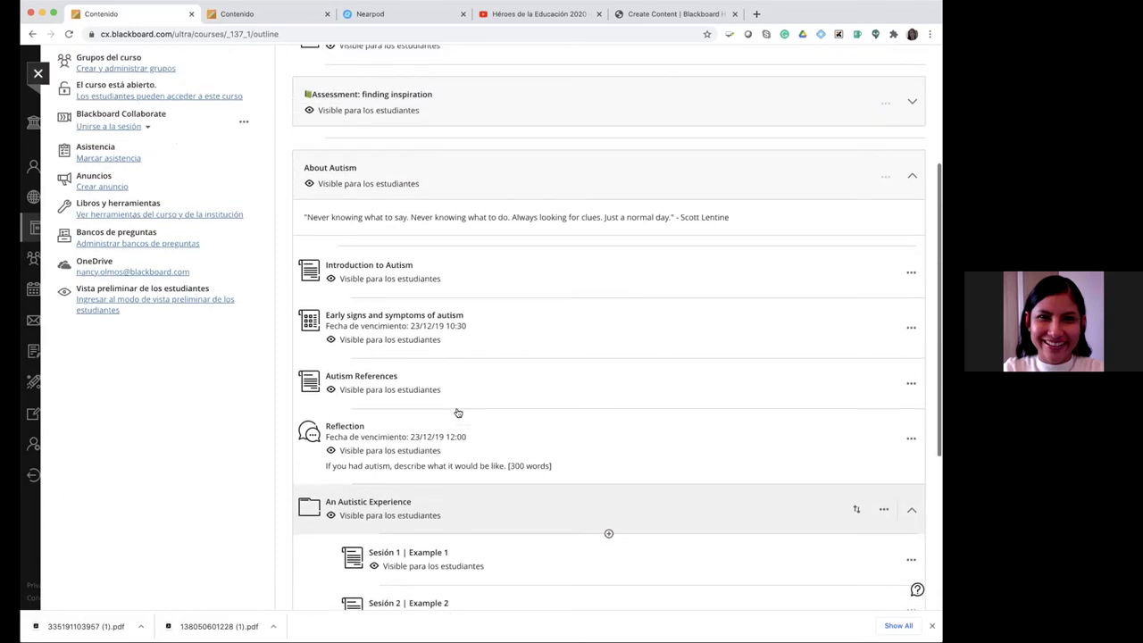
click(458, 102)
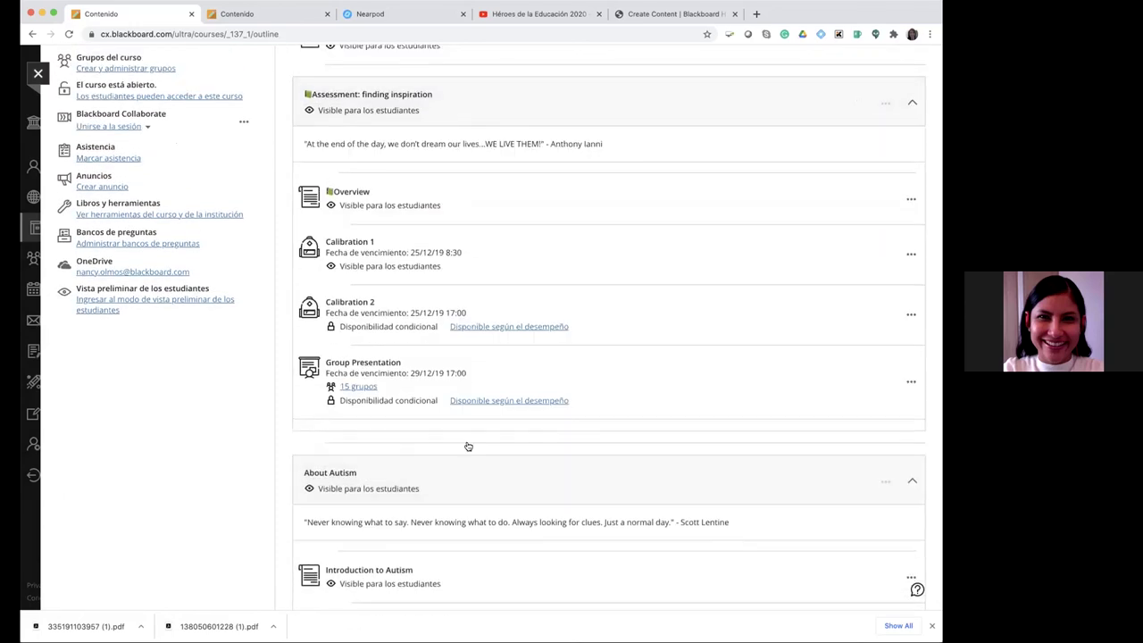
Open the Calibration 1 assignment and examine its instructions, embedded YouTube video and multiple-choice questions
scroll(468, 446, down, 1)
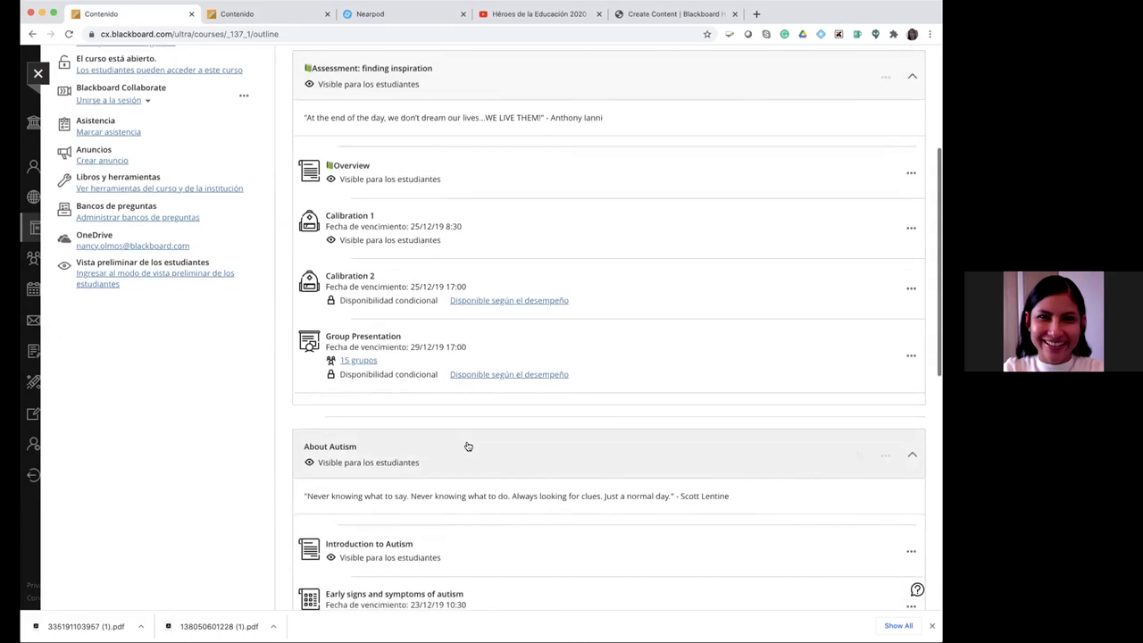
click(490, 226)
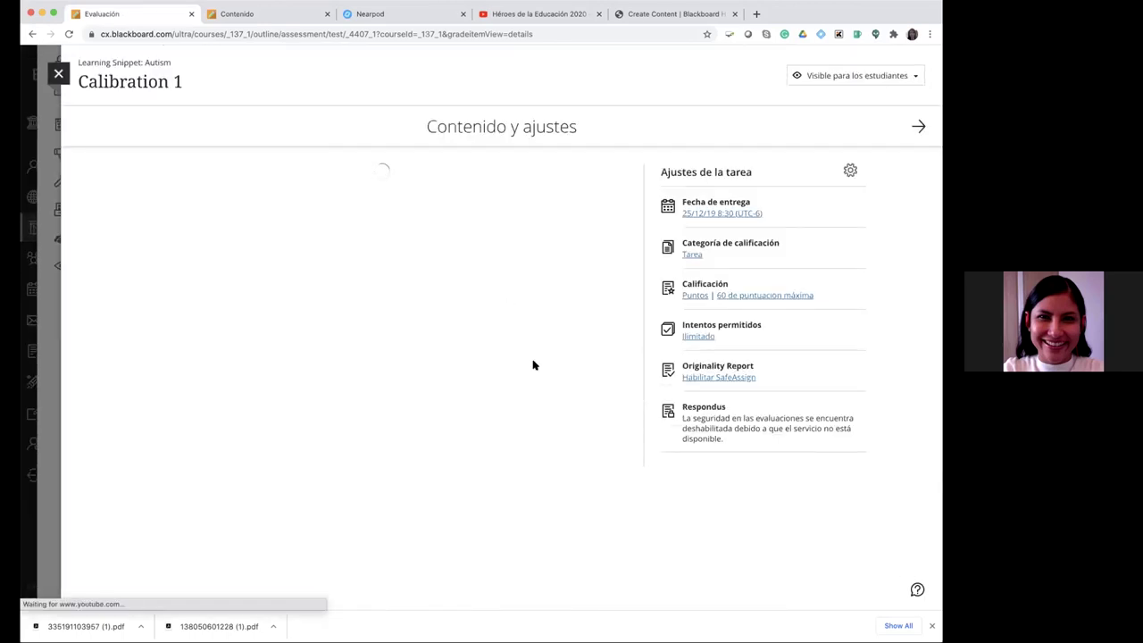
scroll(533, 361, down, 4)
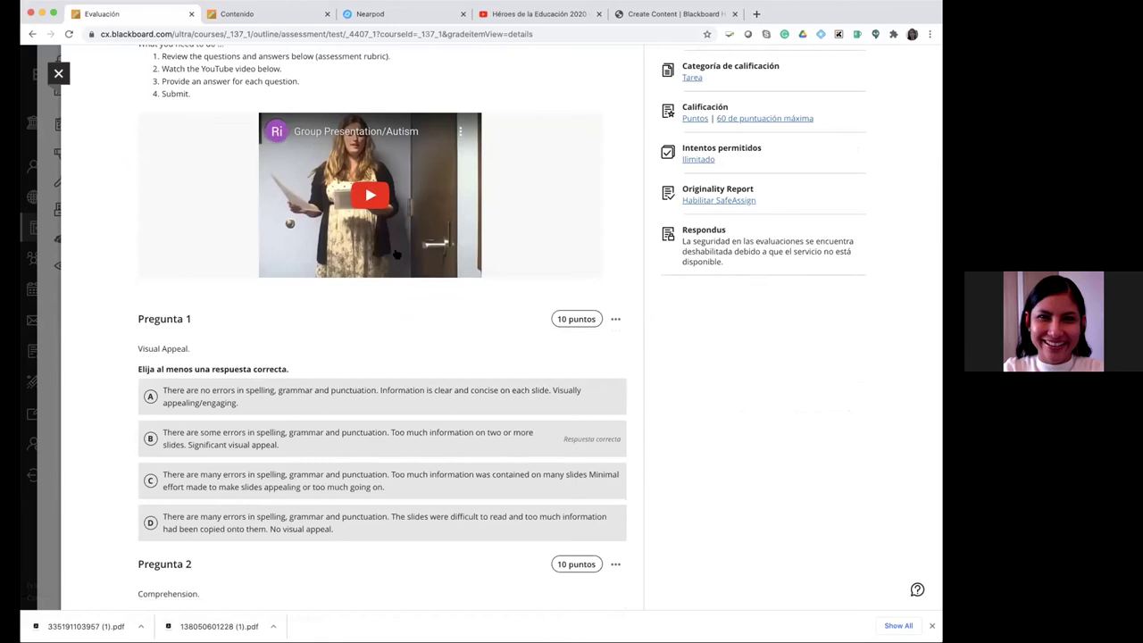
scroll(418, 481, down, 2)
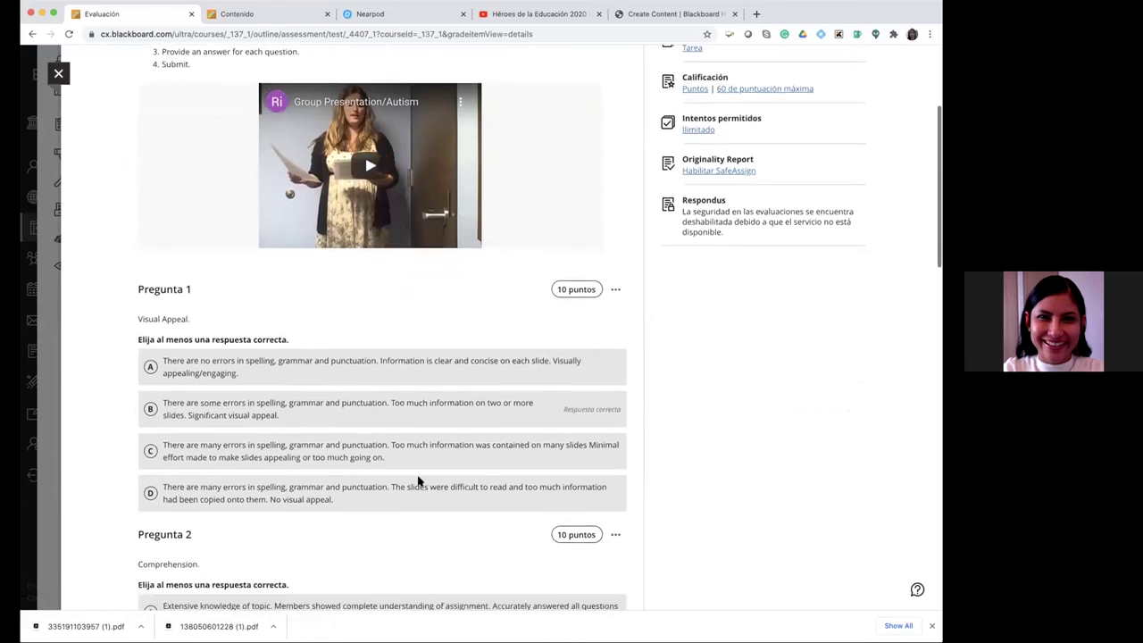
scroll(418, 480, down, 10)
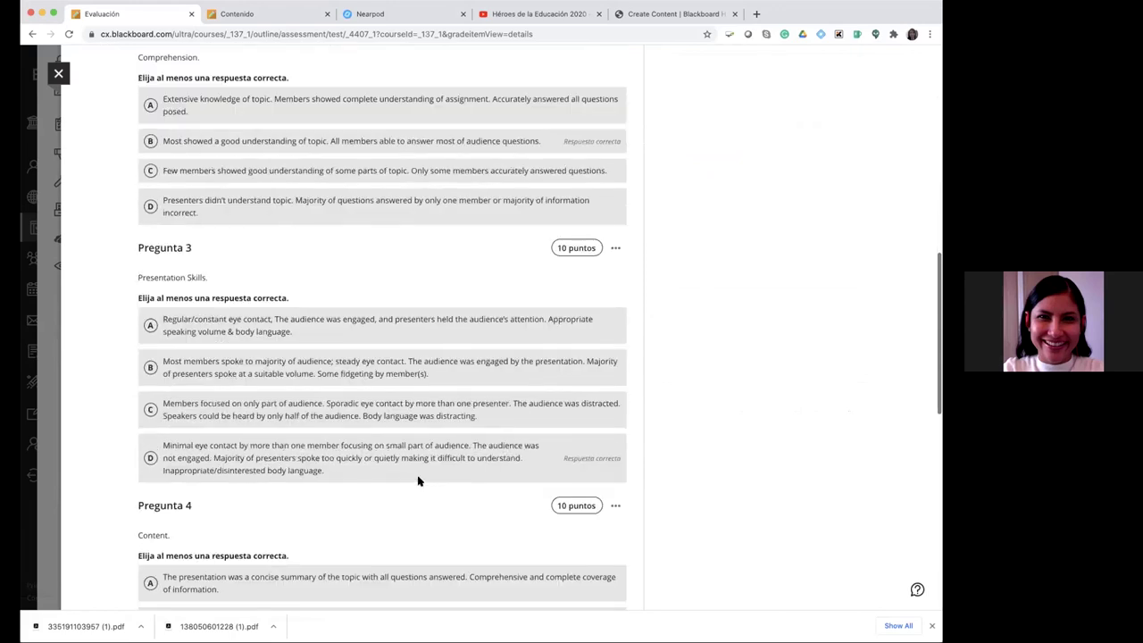
scroll(418, 480, down, 2)
scroll(418, 480, up, 7)
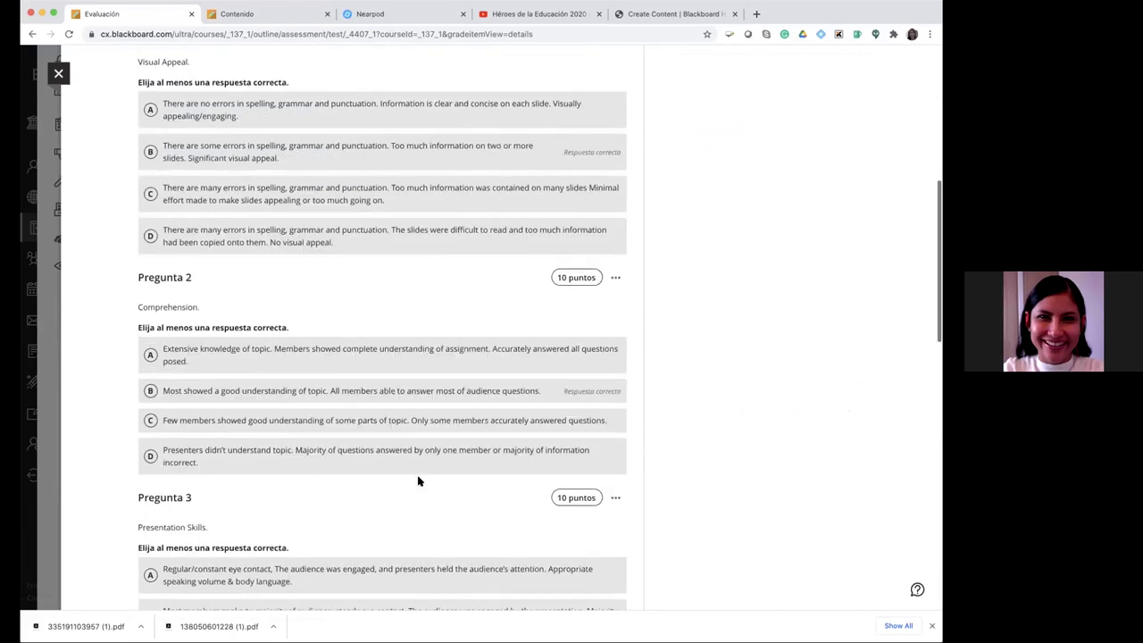
scroll(418, 480, up, 8)
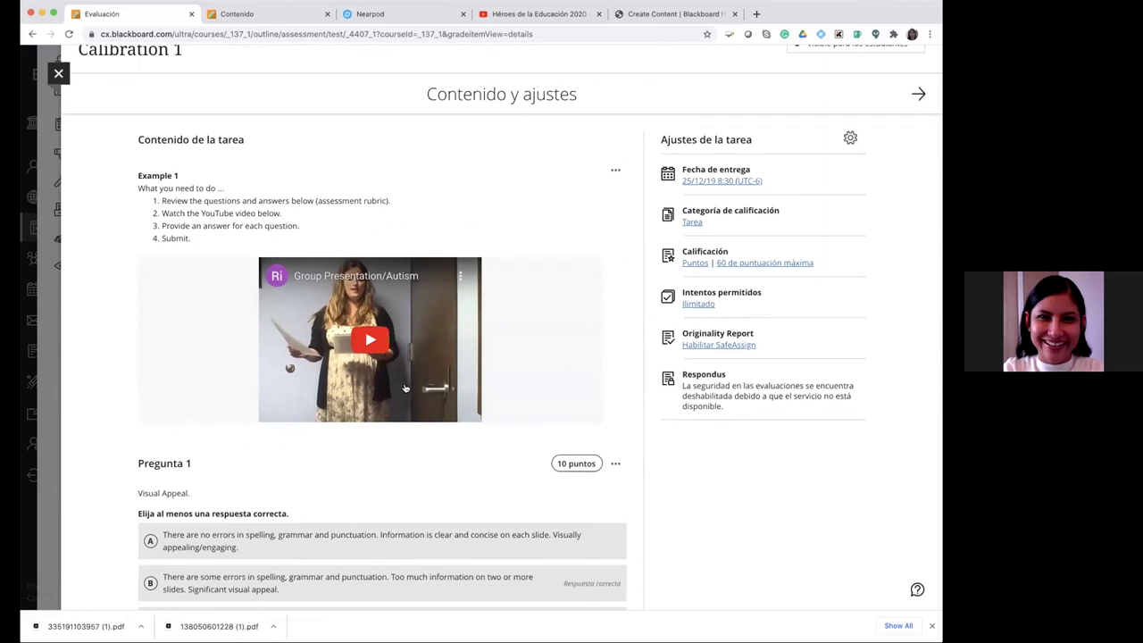
scroll(419, 473, down, 3)
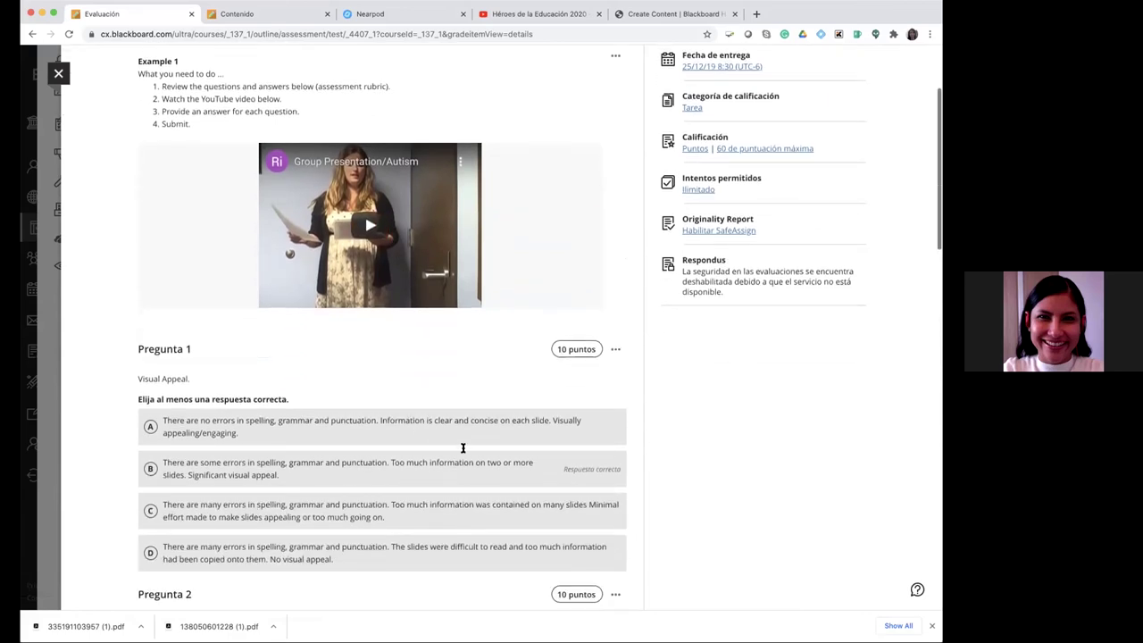
scroll(463, 447, down, 2)
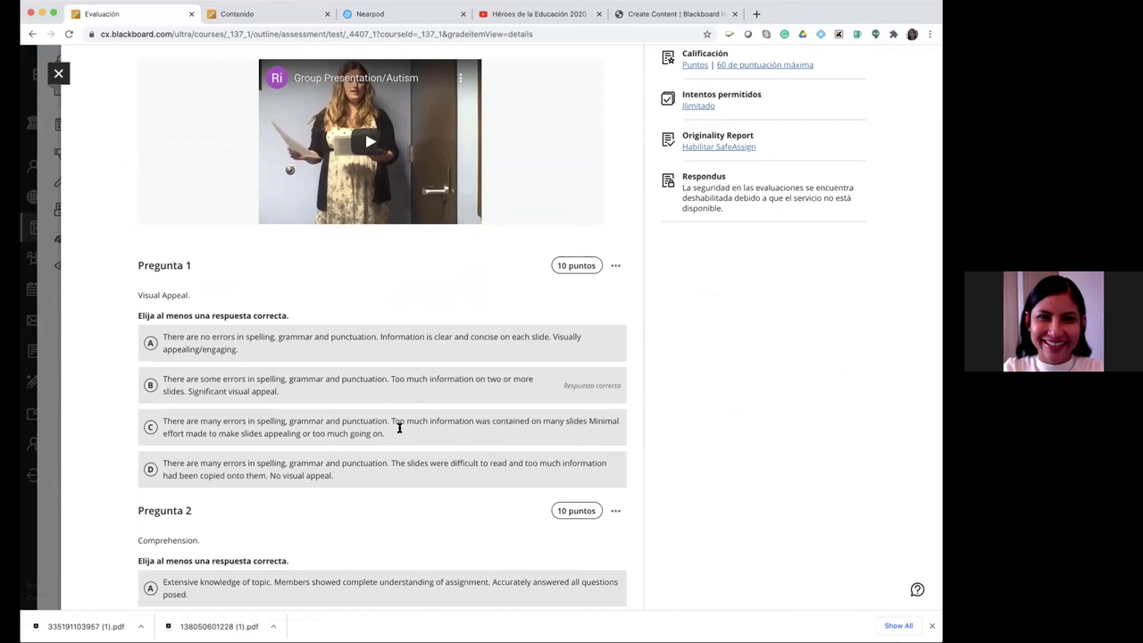
scroll(399, 427, up, 3)
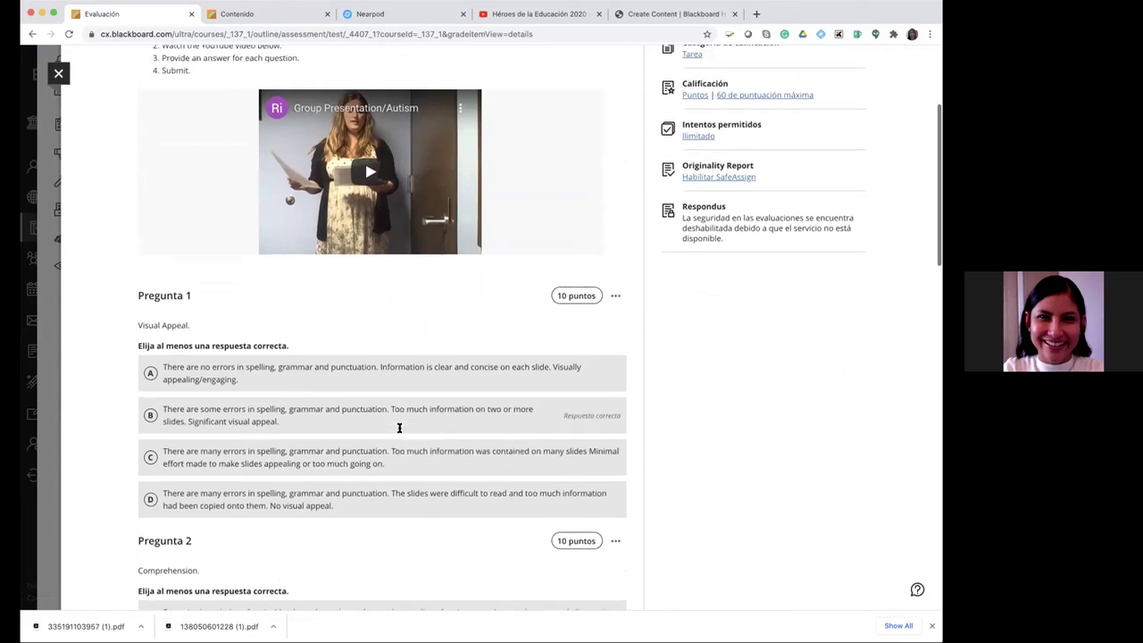
scroll(399, 427, down, 1)
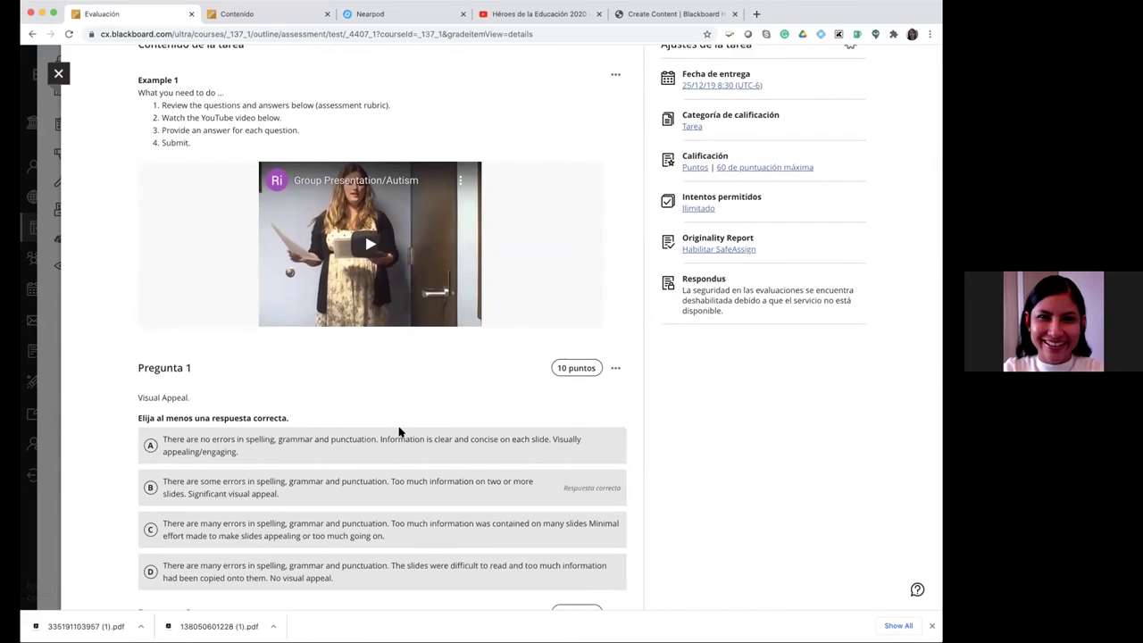
scroll(399, 427, up, 1)
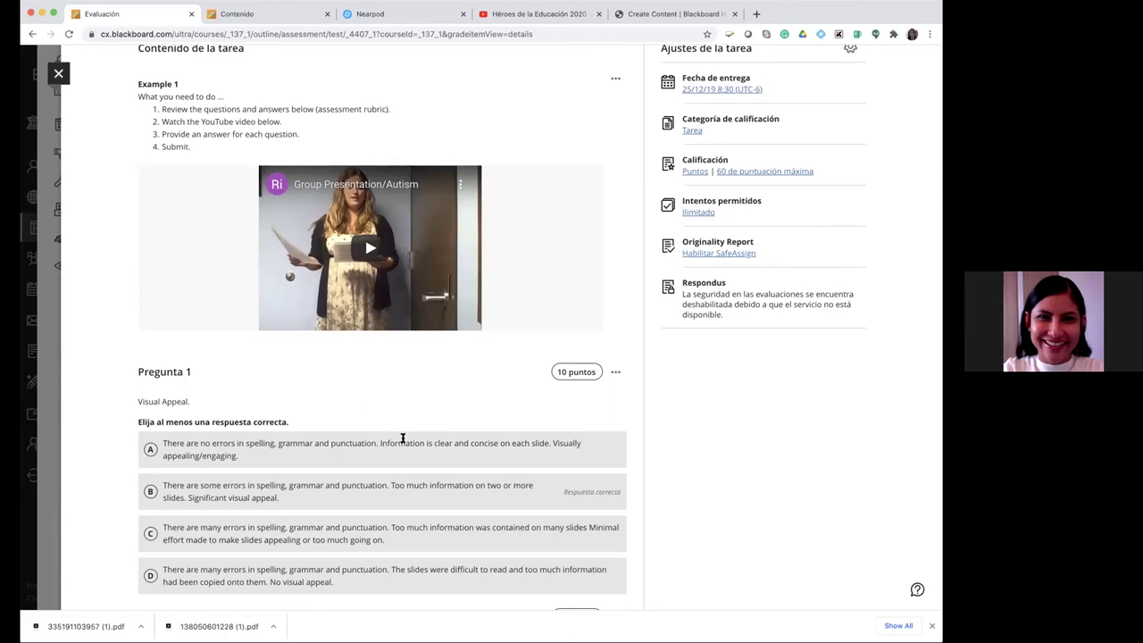
scroll(403, 438, down, 3)
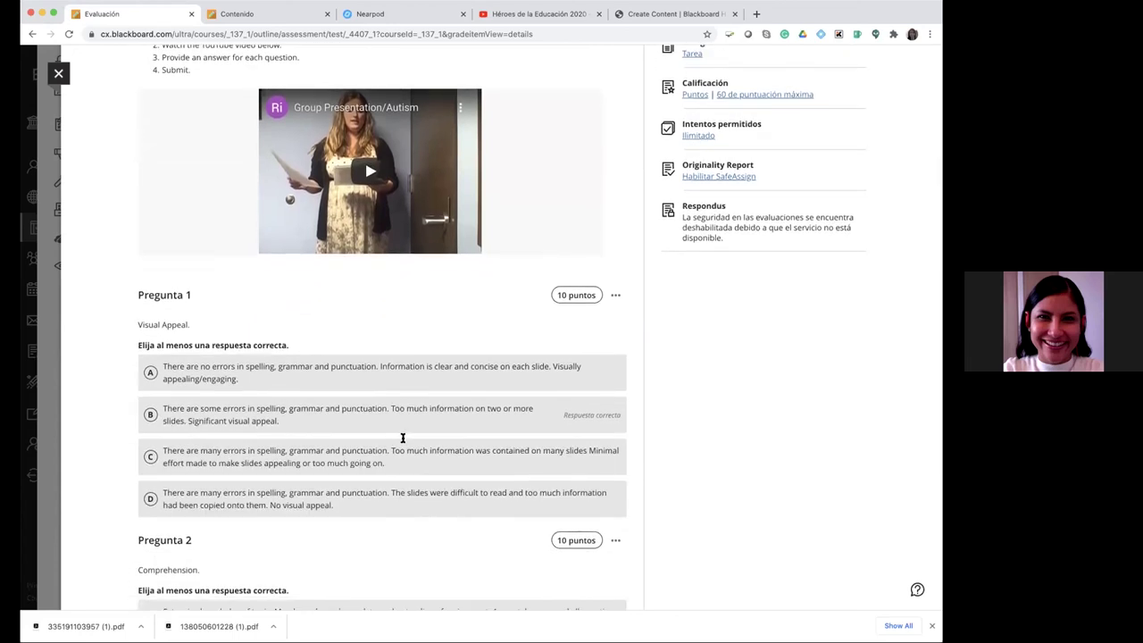
scroll(336, 423, up, 1)
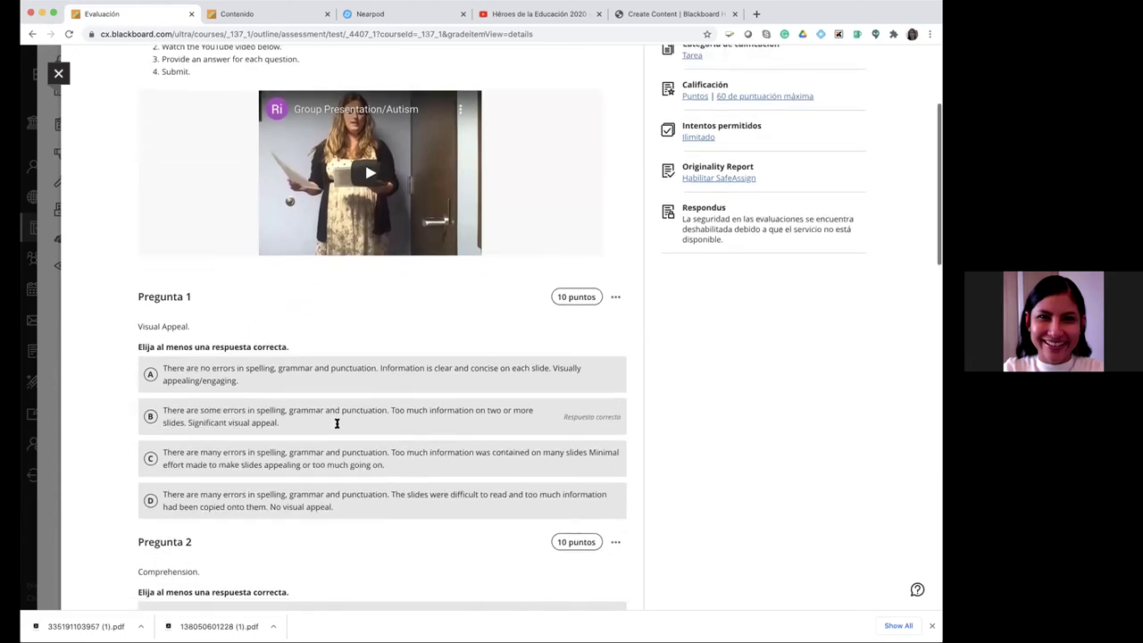
Return to the Calibration 1 assignment and close it together with the Learning Snippet: Autism course
scroll(390, 400, down, 1)
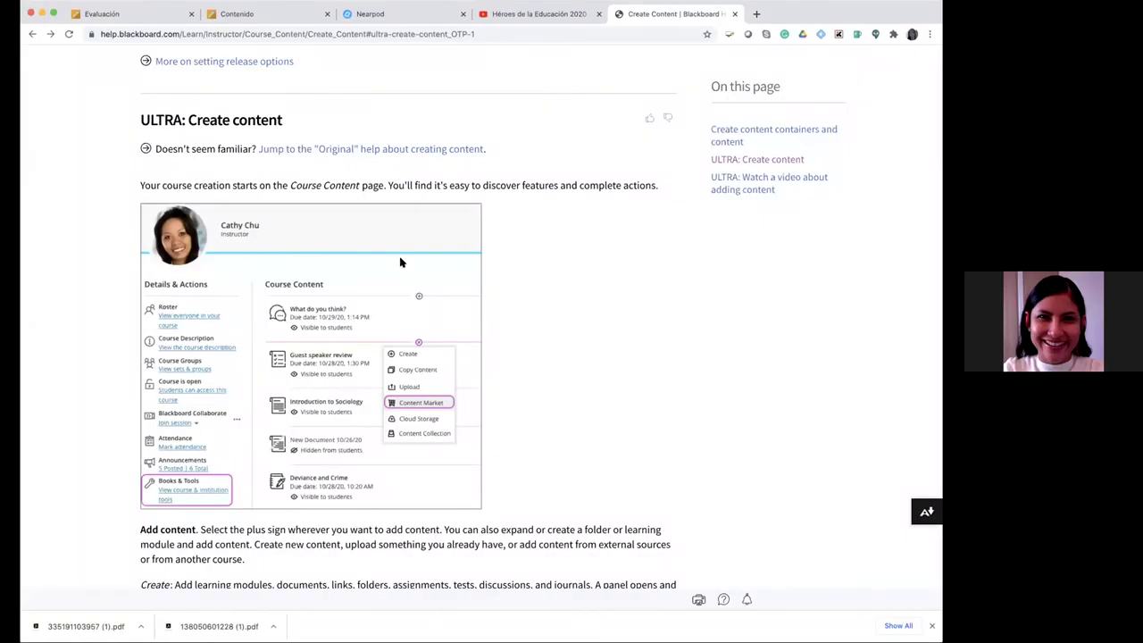
click(130, 16)
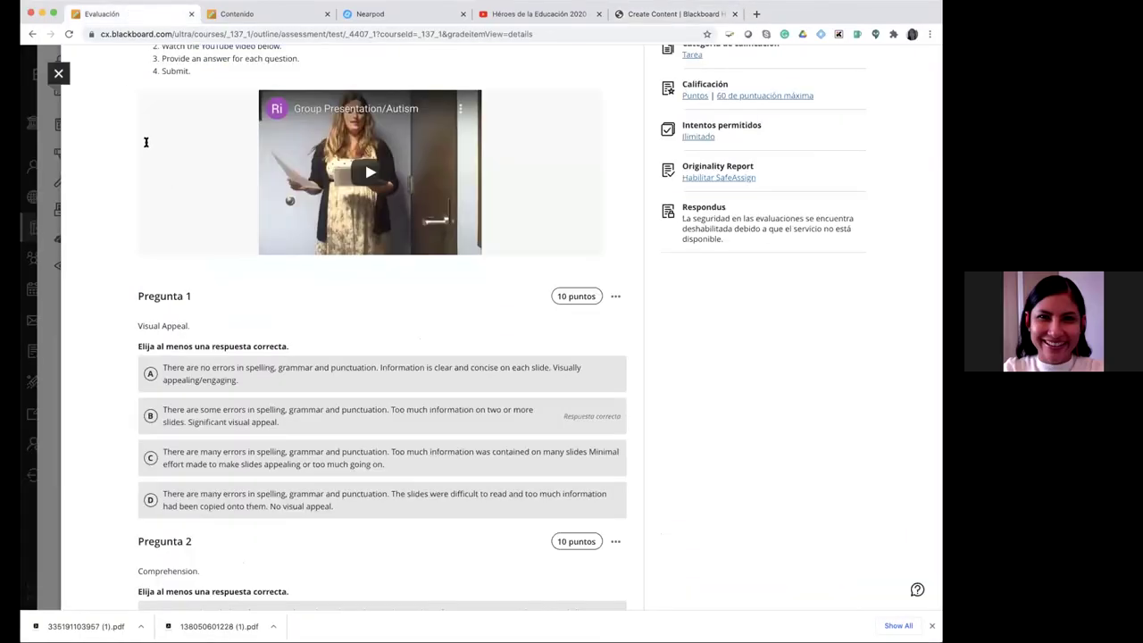
click(60, 75)
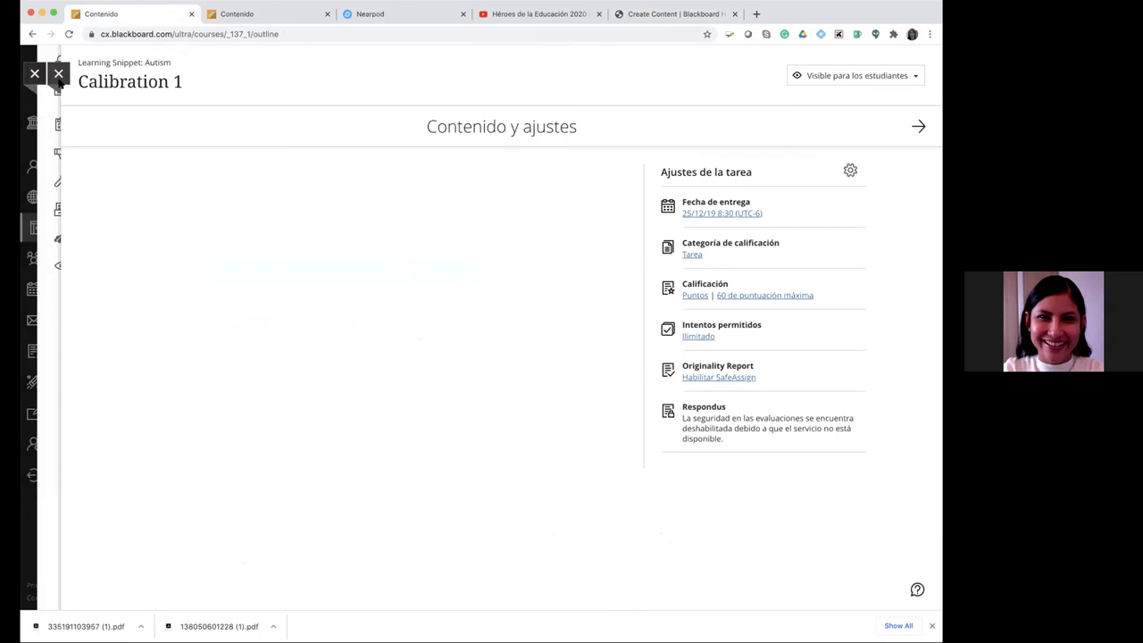
click(58, 74)
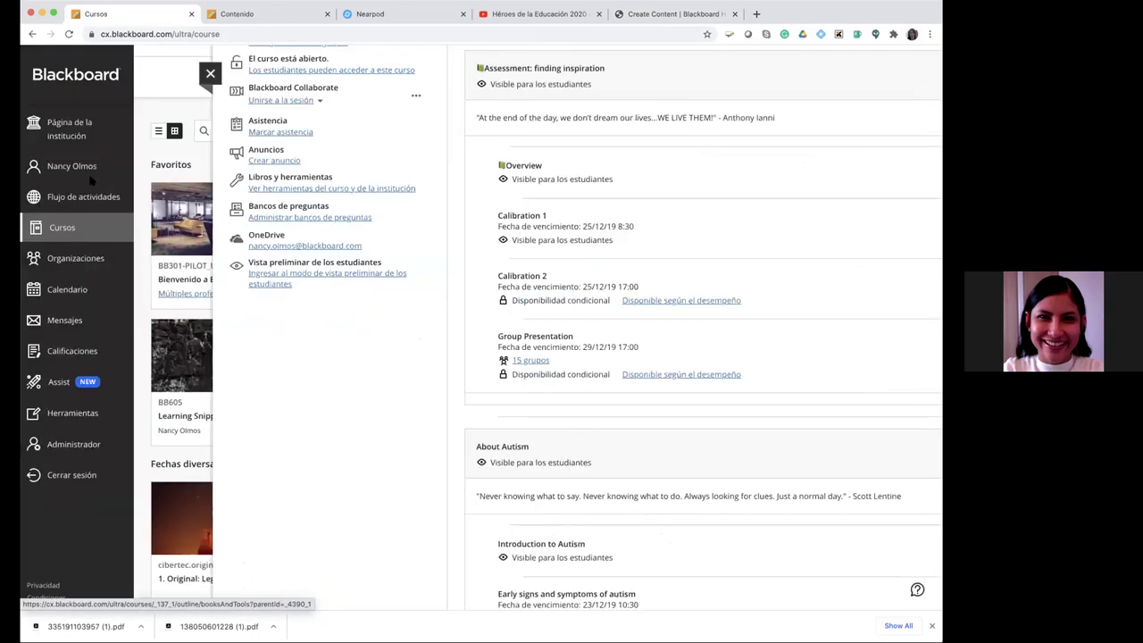
Open the account profile and review the linked cloud storage accounts, highlighting the personal Google Drive account's e-mail address
click(74, 165)
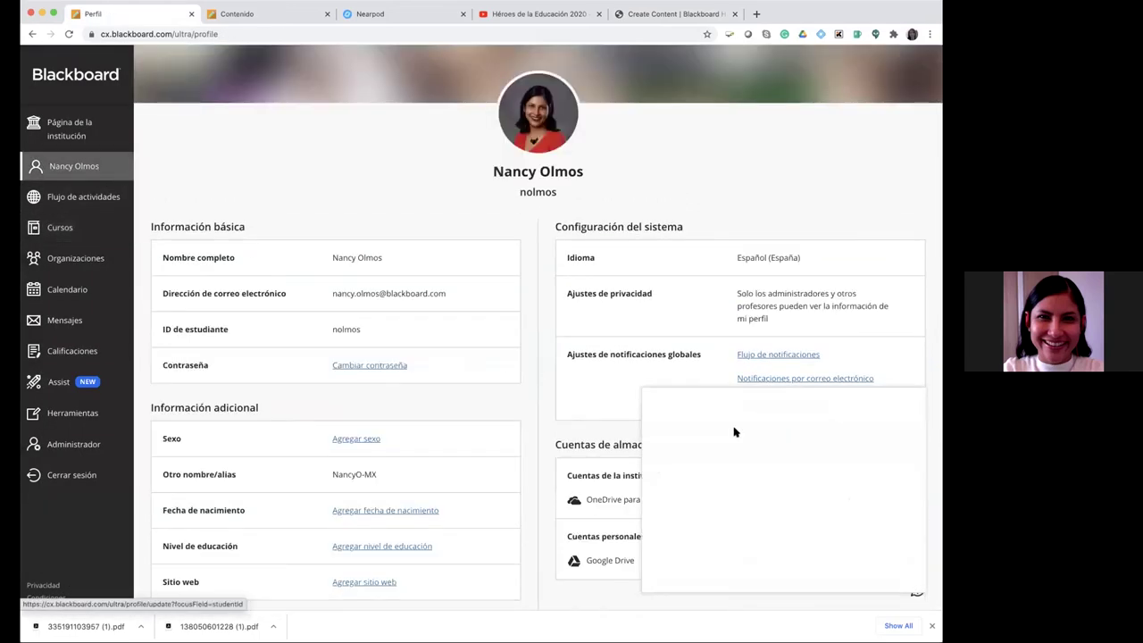
click(916, 397)
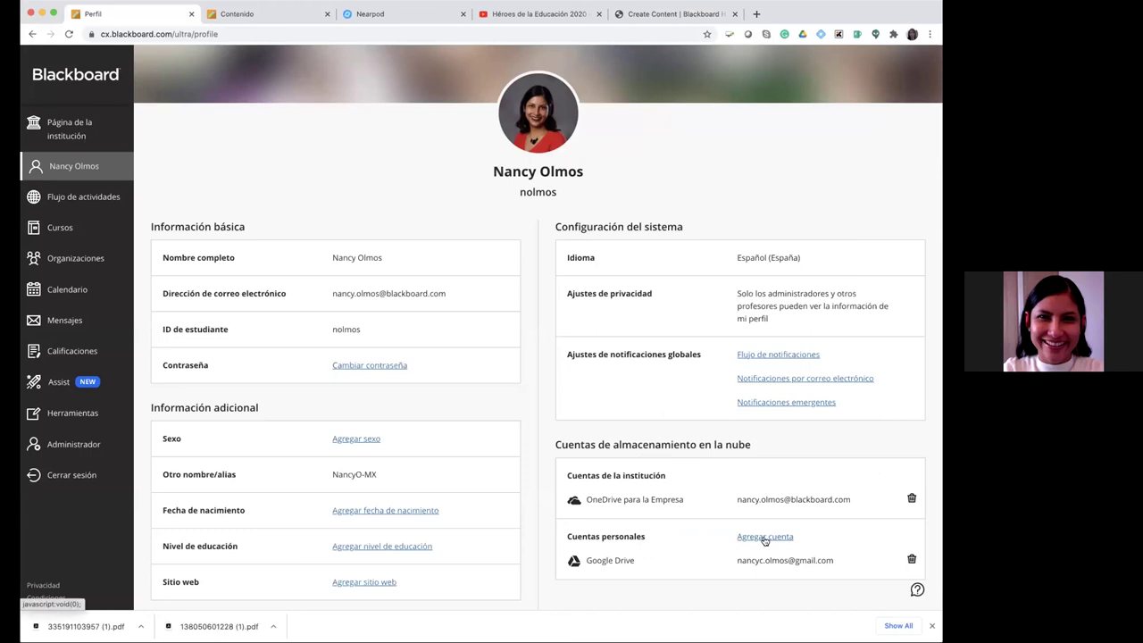
drag(836, 560, 727, 562)
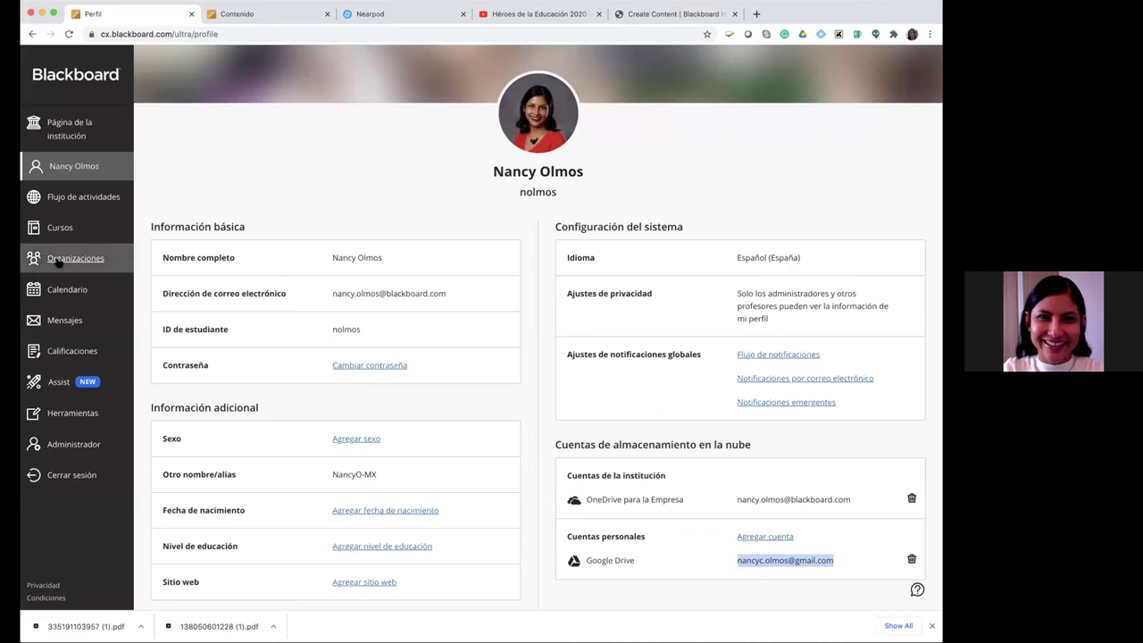
Open the Sandbox Ultra course and browse cloud storage for content to add below the Dividers item, dismissing the shared-computer notice
click(58, 230)
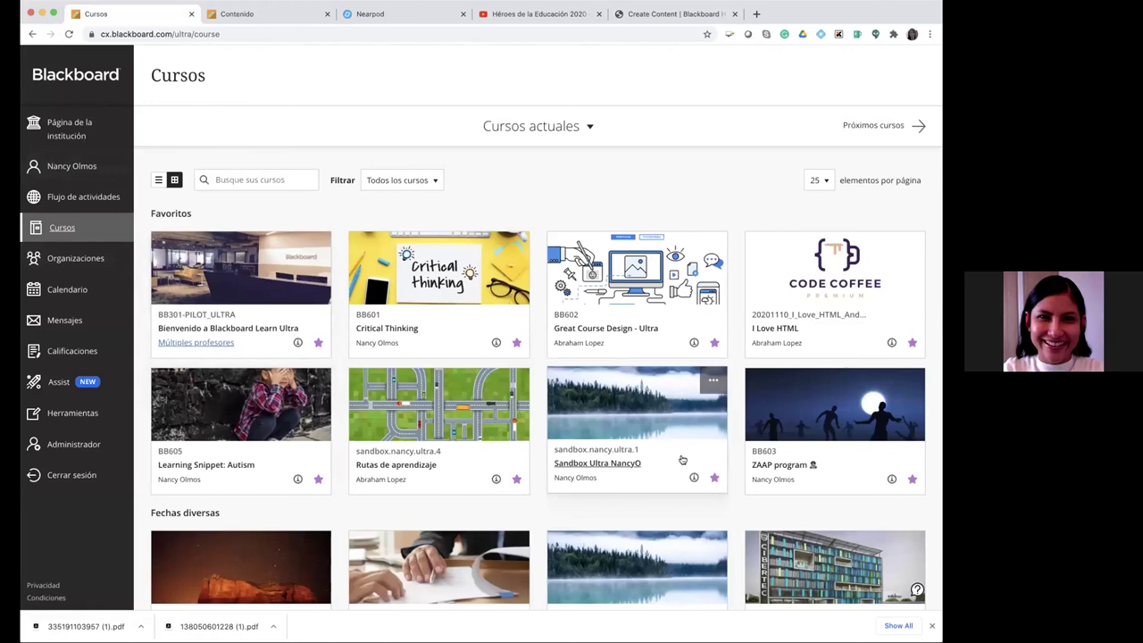
click(616, 461)
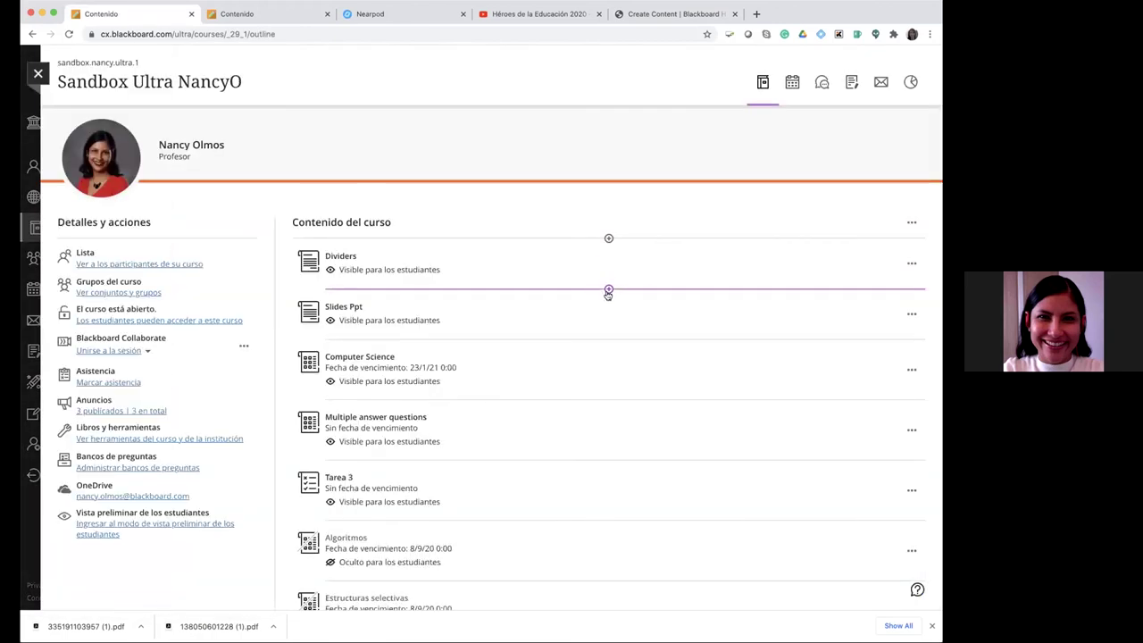
click(608, 289)
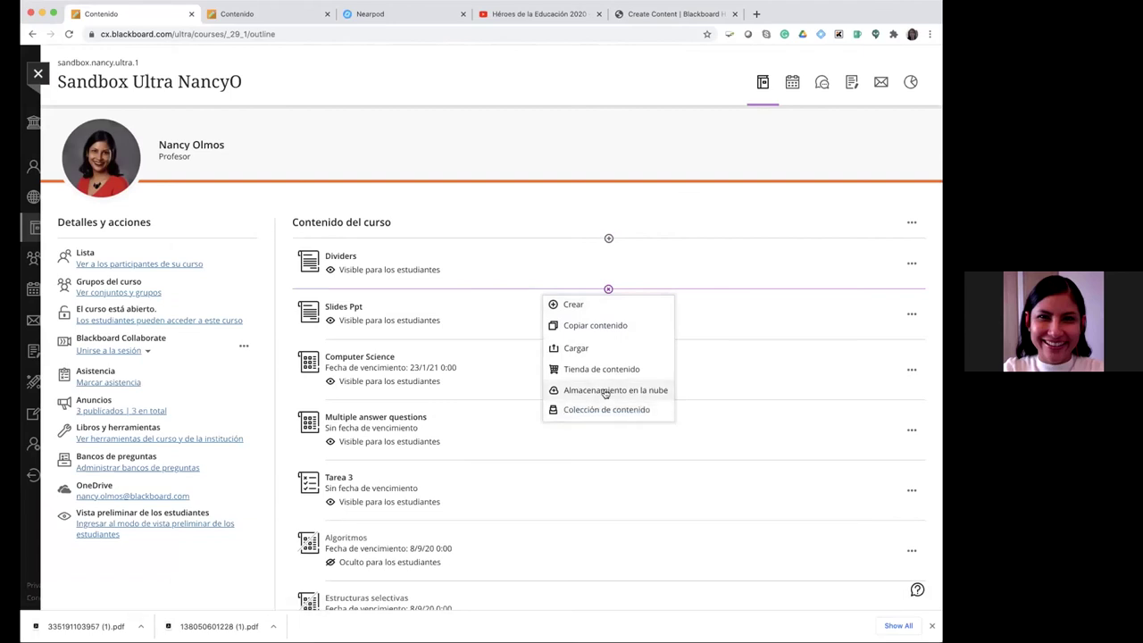
click(605, 392)
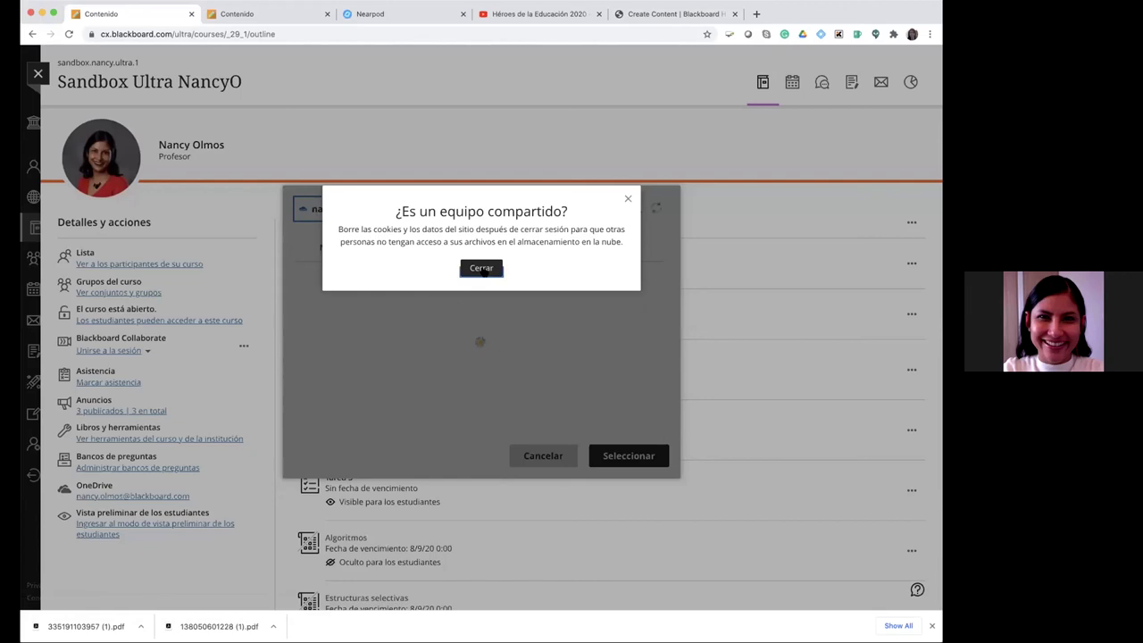
click(482, 268)
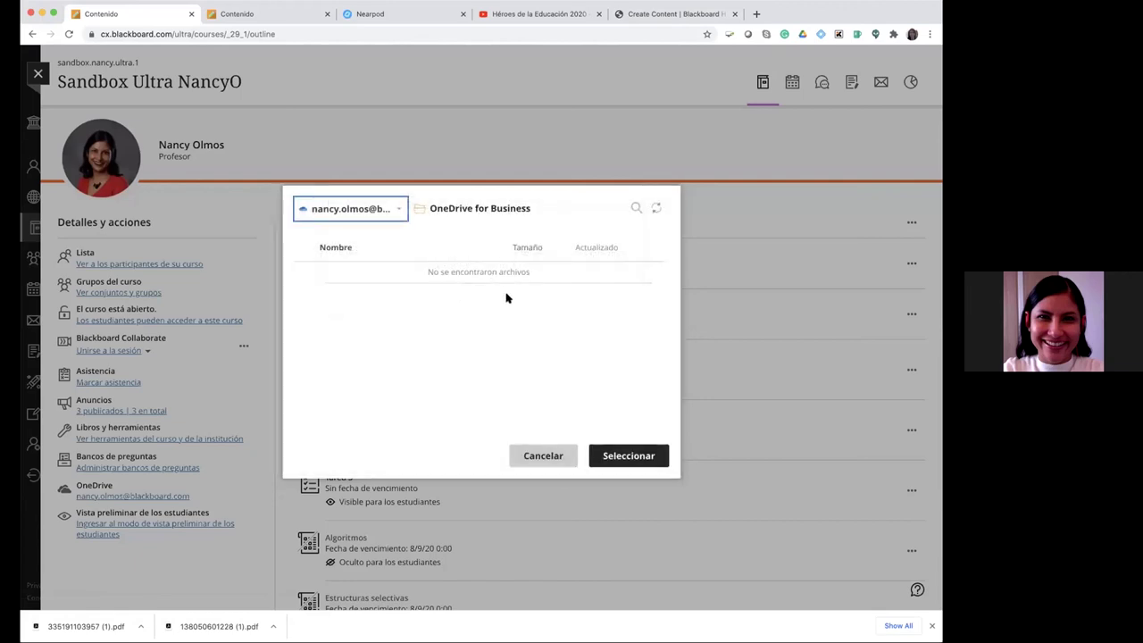
Switch the cloud storage browser to the personal Google Drive account, look through its folders and cancel without selecting a file
click(401, 209)
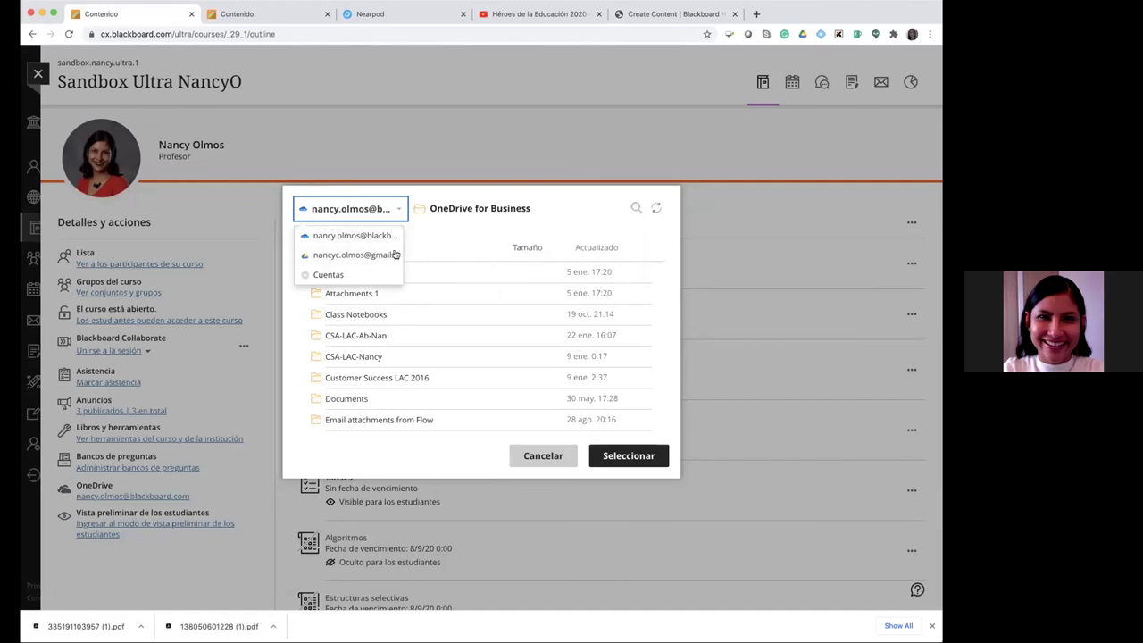
click(384, 256)
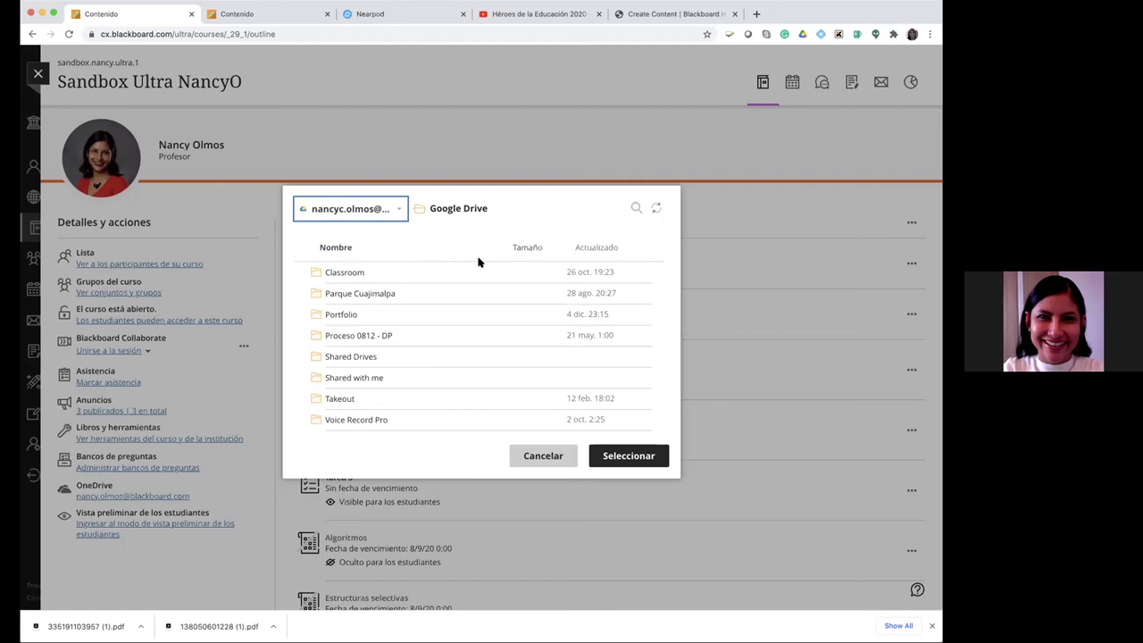
click(543, 457)
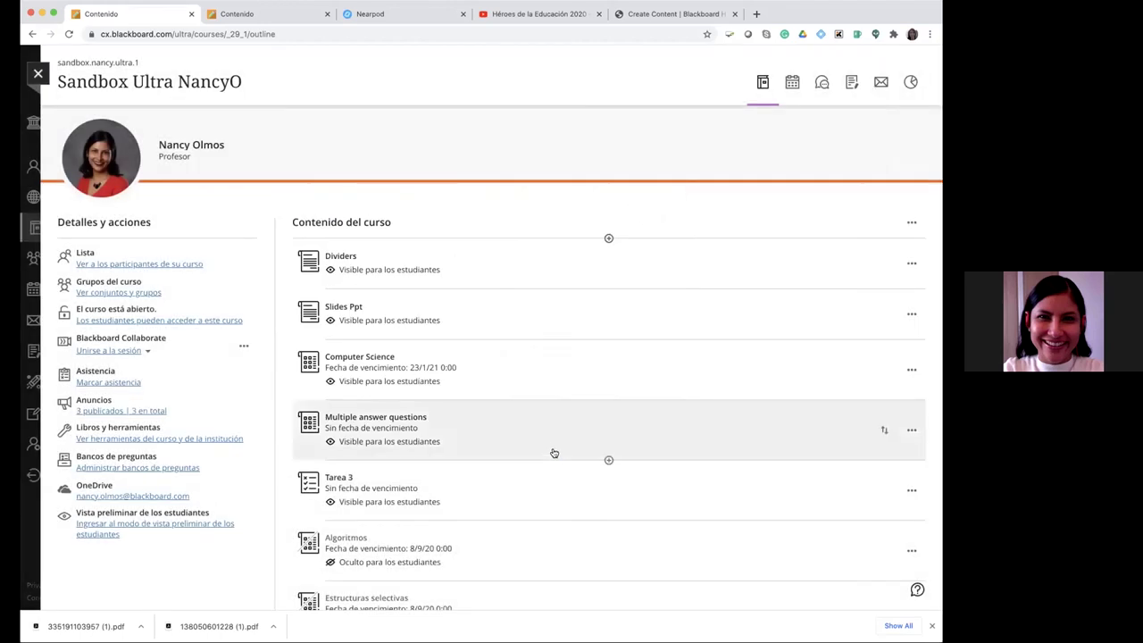